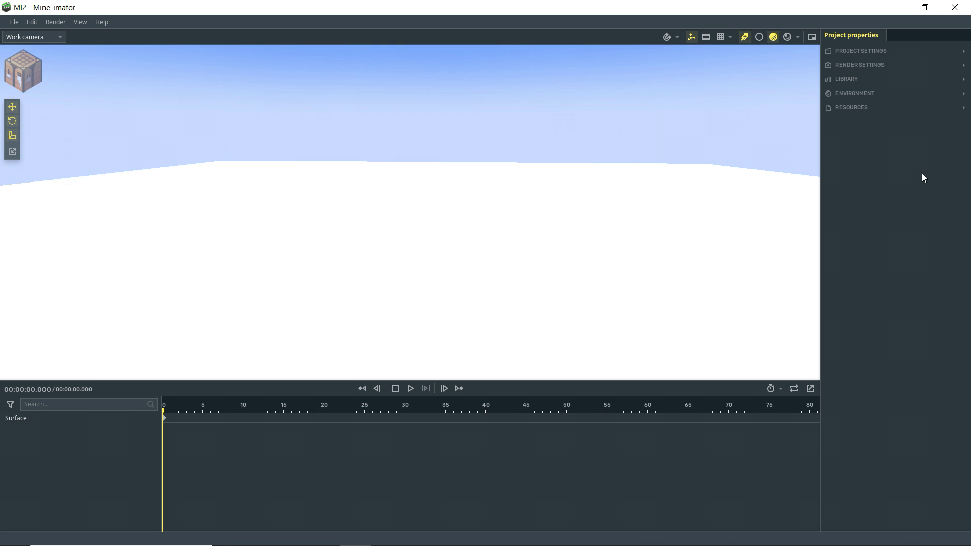
Add a Human character with the Wide type and Steve variant to the scene
{"action": "left_click", "coordinate": [24, 71]}
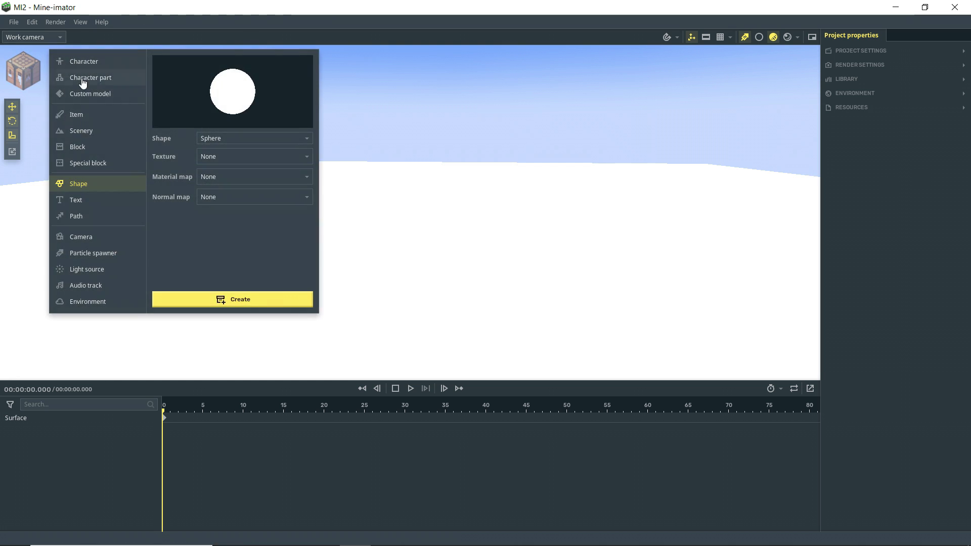
{"action": "left_click", "coordinate": [83, 62]}
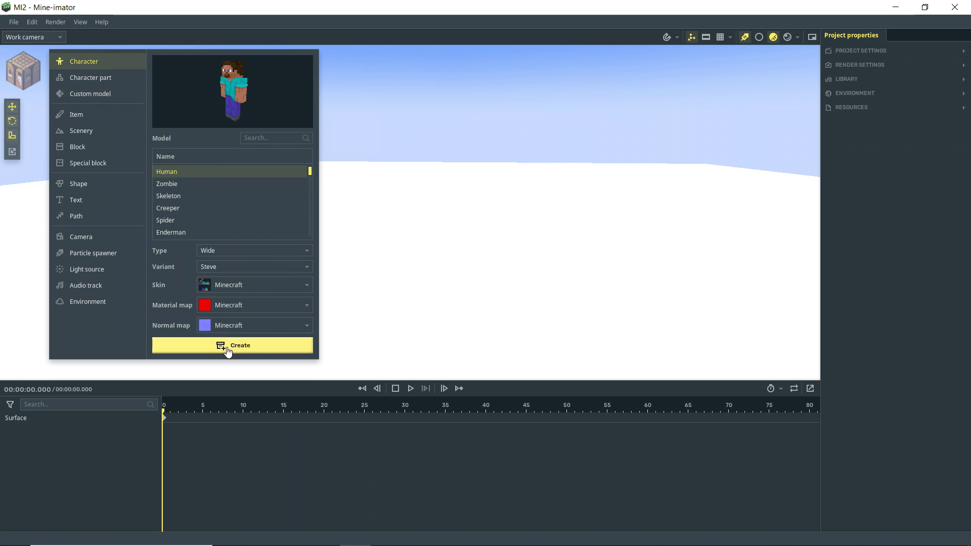
{"action": "left_click", "coordinate": [228, 346]}
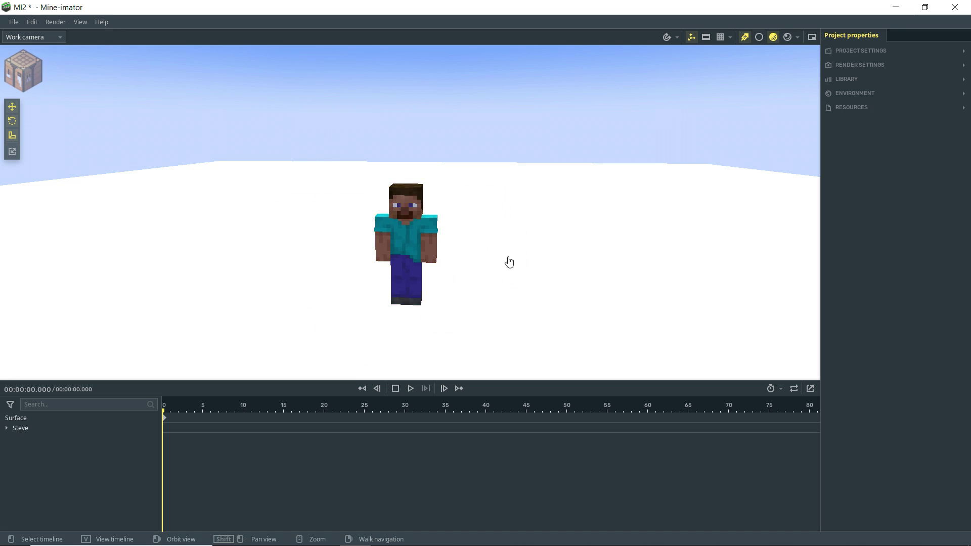
Select Steve's left arm in the viewport from a closer view of the character
{"action": "right_click_drag", "start_coordinate": [510, 262], "coordinate": [508, 236]}
{"action": "scroll", "coordinate": [507, 236], "scroll_direction": "up", "scroll_amount": 10}
{"action": "scroll", "coordinate": [499, 229], "scroll_direction": "down", "scroll_amount": 5}
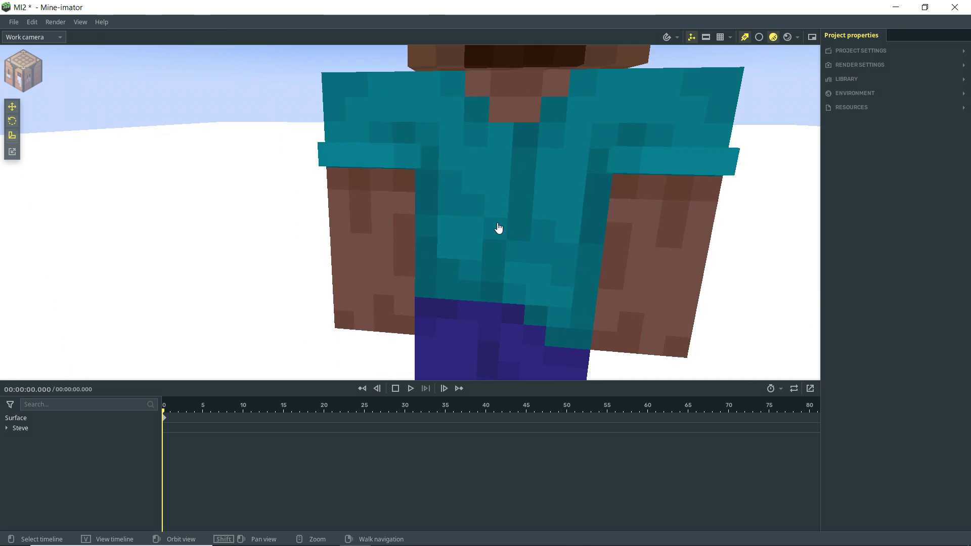
{"action": "scroll", "coordinate": [499, 229], "scroll_direction": "down", "scroll_amount": 8}
{"action": "scroll", "coordinate": [499, 230], "scroll_direction": "up", "scroll_amount": 3}
{"action": "right_click_drag", "start_coordinate": [499, 232], "coordinate": [464, 213]}
{"action": "key", "text": "w"}
{"action": "key", "text": "s"}
{"action": "key", "text": "a"}
{"action": "key", "text": "s"}
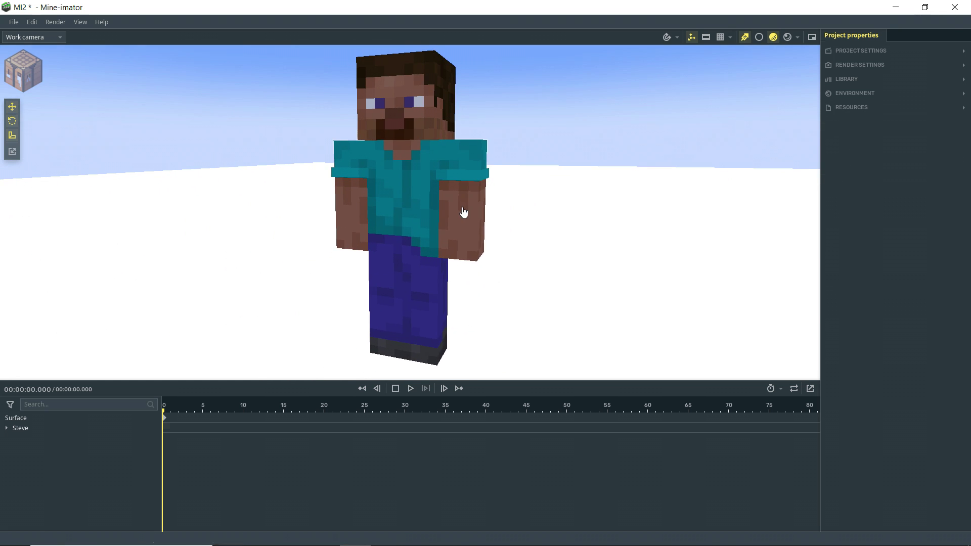
{"action": "left_click", "coordinate": [464, 213]}
{"action": "left_click", "coordinate": [390, 208]}
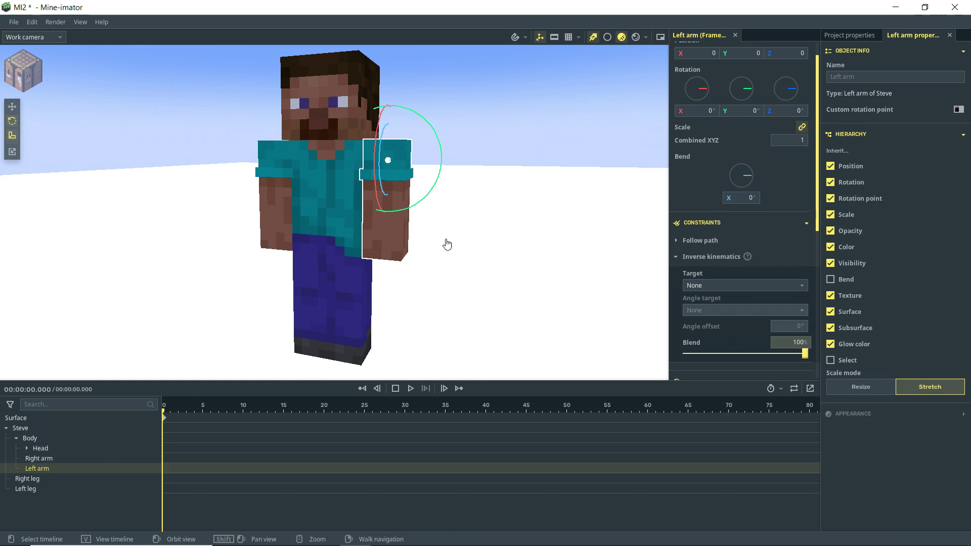
Collapse the left arm's material and keyframe settings and expand the Inverse kinematics options under its constraints
{"action": "left_click", "coordinate": [706, 256]}
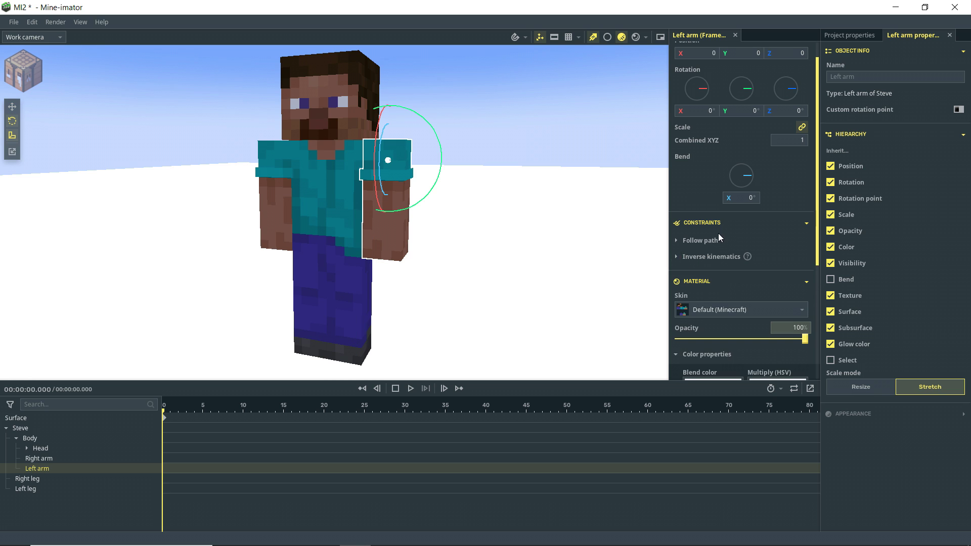
{"action": "left_click", "coordinate": [790, 225]}
{"action": "left_click", "coordinate": [806, 237]}
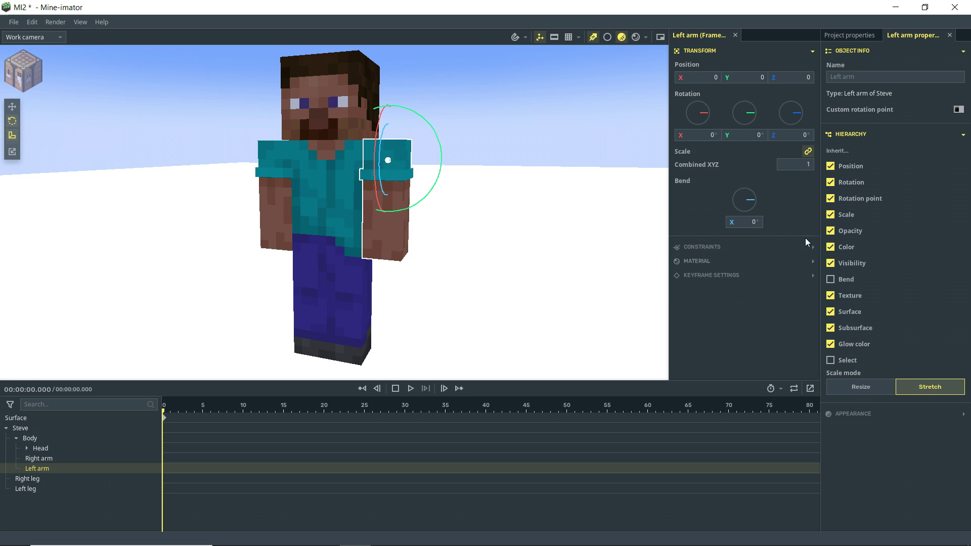
{"action": "left_click", "coordinate": [734, 252]}
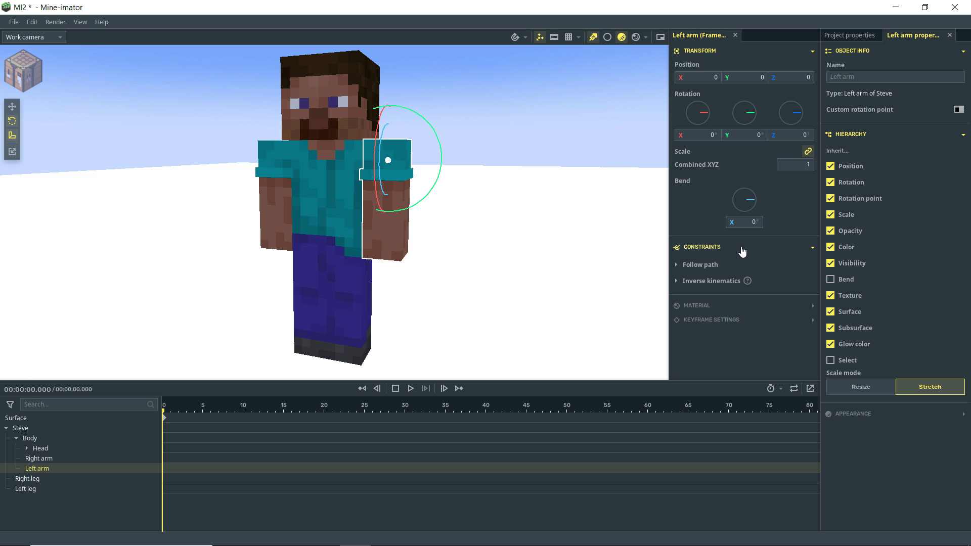
{"action": "left_click", "coordinate": [714, 282]}
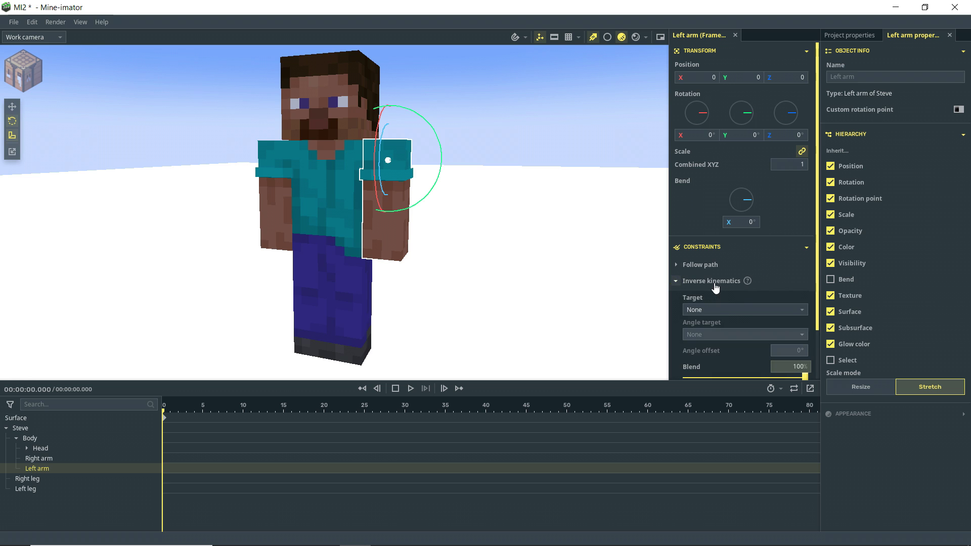
{"action": "scroll", "coordinate": [816, 271], "scroll_direction": "down", "scroll_amount": 3}
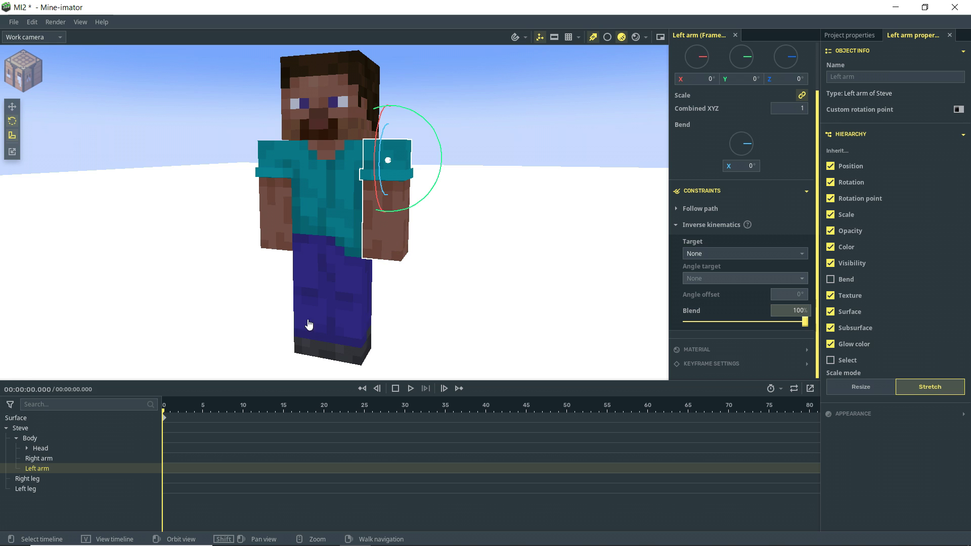
Review the available inverse kinematics targets for the left arm, leaving the target at None
{"action": "right_click_drag", "start_coordinate": [423, 270], "coordinate": [422, 270]}
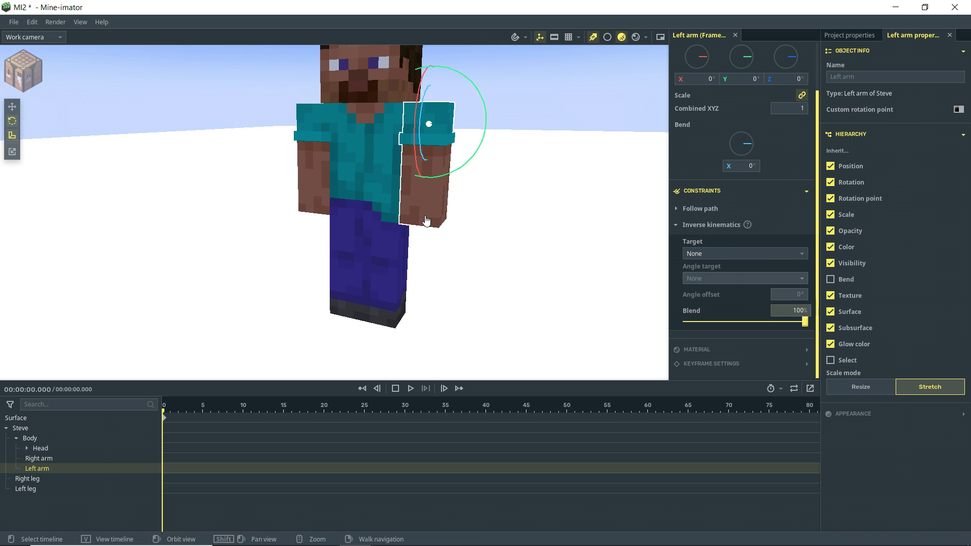
{"action": "left_click", "coordinate": [722, 253]}
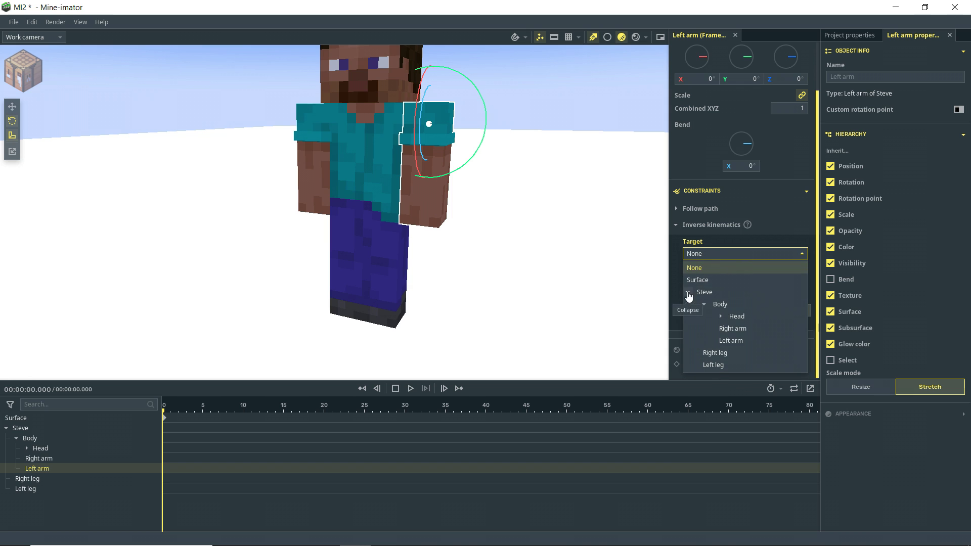
{"action": "left_click", "coordinate": [689, 292]}
{"action": "left_click", "coordinate": [713, 268]}
Create a Sphere shape without textures and place it over Steve's left arm
{"action": "left_click", "coordinate": [24, 70]}
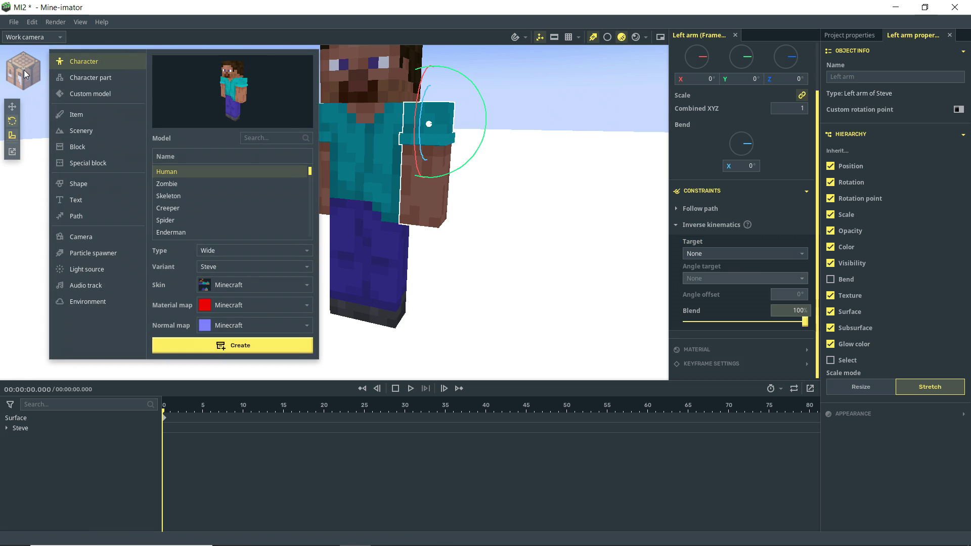
{"action": "left_click", "coordinate": [78, 183]}
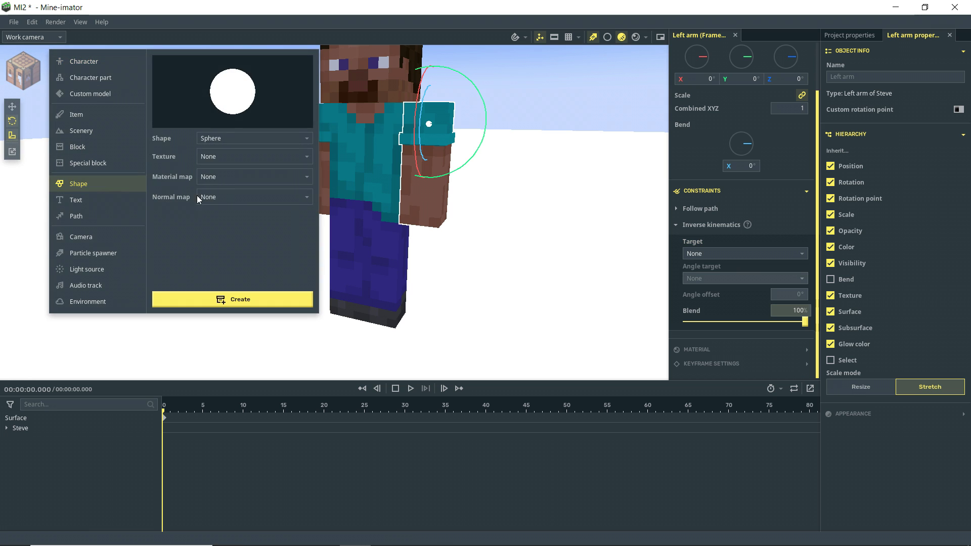
{"action": "left_click", "coordinate": [235, 140]}
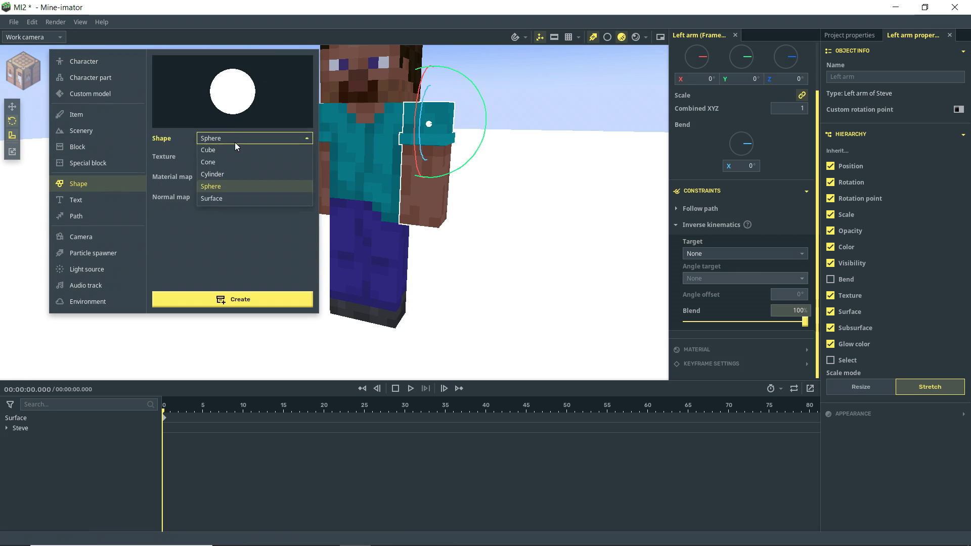
{"action": "left_click", "coordinate": [233, 300]}
{"action": "left_click", "coordinate": [233, 300]}
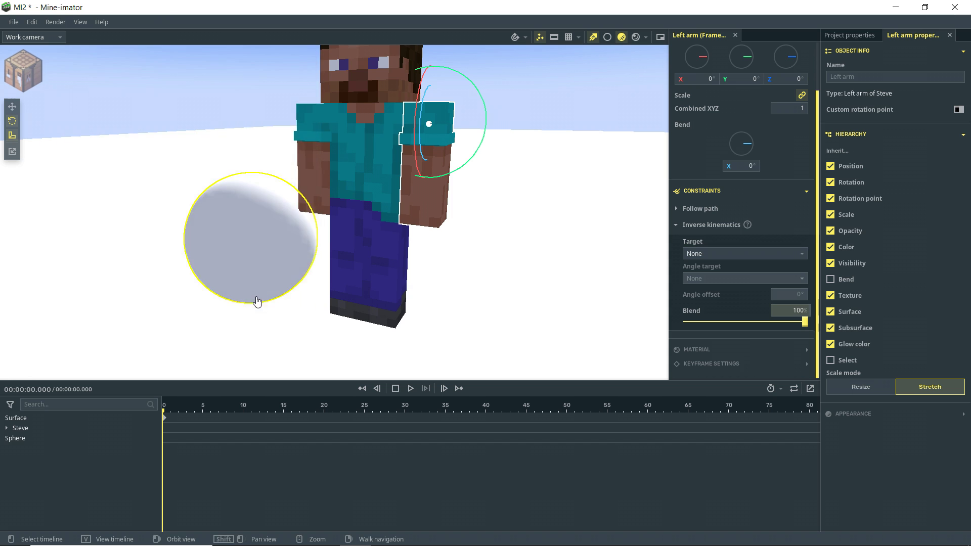
{"action": "left_click_drag", "start_coordinate": [257, 301], "coordinate": [462, 230]}
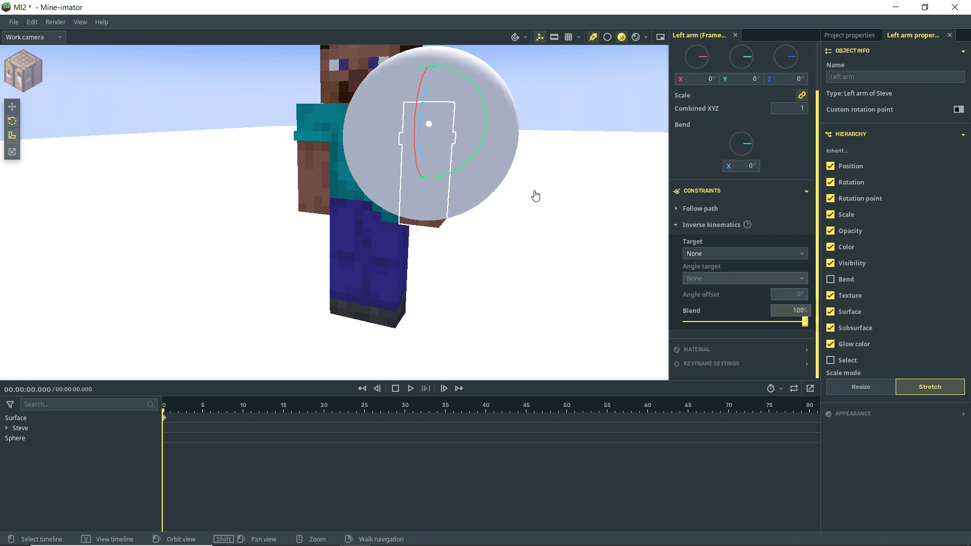
Select the sphere and parent it to Steve in the timeline
{"action": "left_click", "coordinate": [503, 172]}
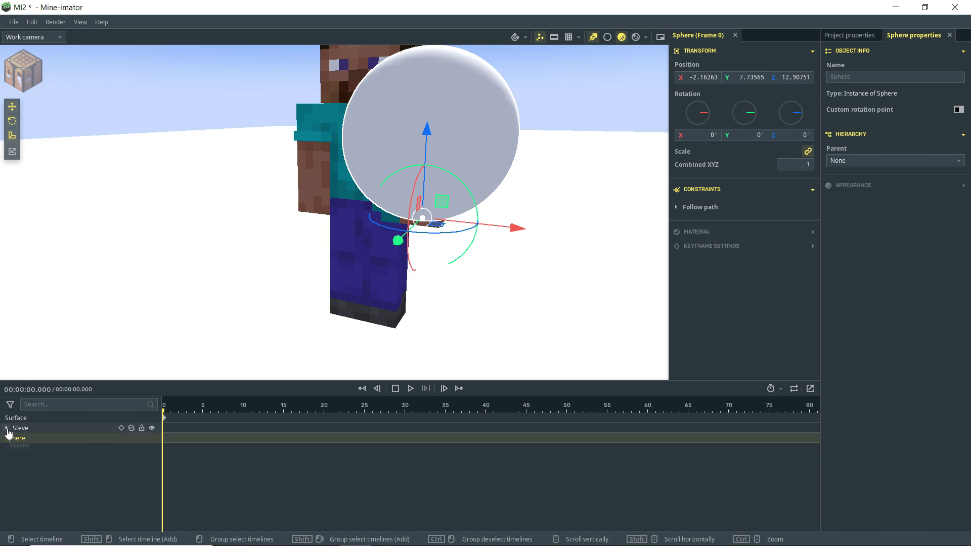
{"action": "left_click_drag", "start_coordinate": [8, 442], "coordinate": [30, 429]}
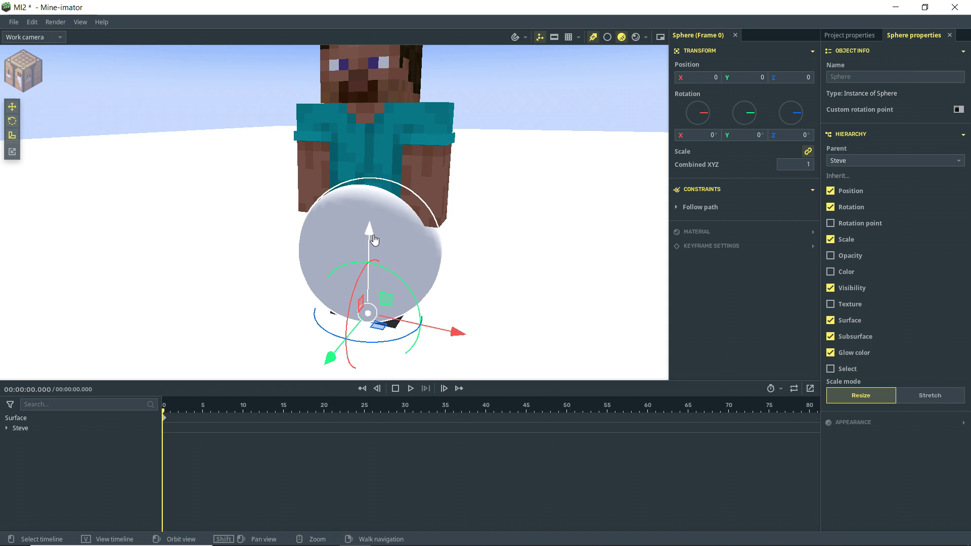
Raise the sphere to a Z position of about 13.6 and shift it sideways to an X of about 4.3
{"action": "middle_click_drag", "start_coordinate": [484, 214], "coordinate": [455, 222]}
{"action": "left_click_drag", "start_coordinate": [370, 242], "coordinate": [428, 126]}
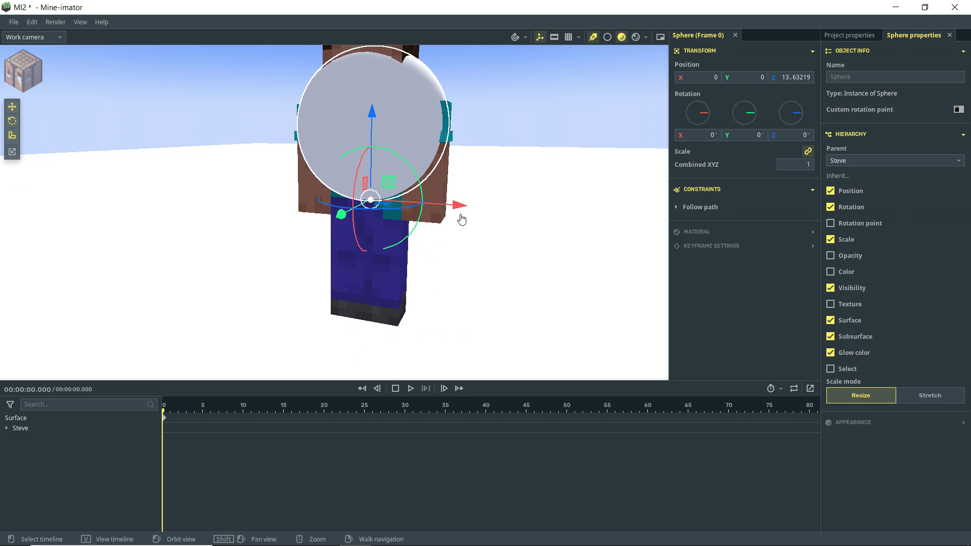
{"action": "left_click_drag", "start_coordinate": [461, 205], "coordinate": [480, 207]}
{"action": "key", "text": "ctrl+z"}
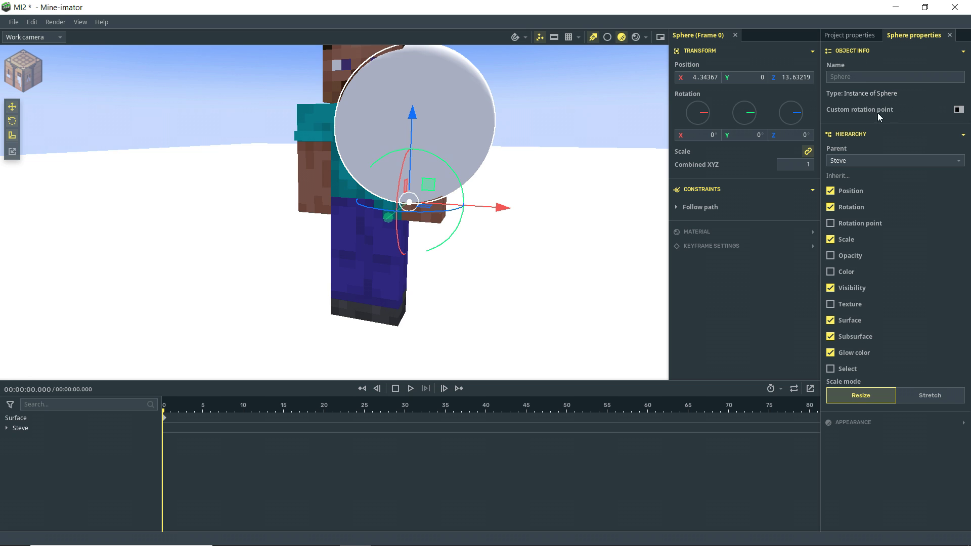
Enable a custom rotation point for the sphere and set its Z value to 0
{"action": "left_click", "coordinate": [959, 111]}
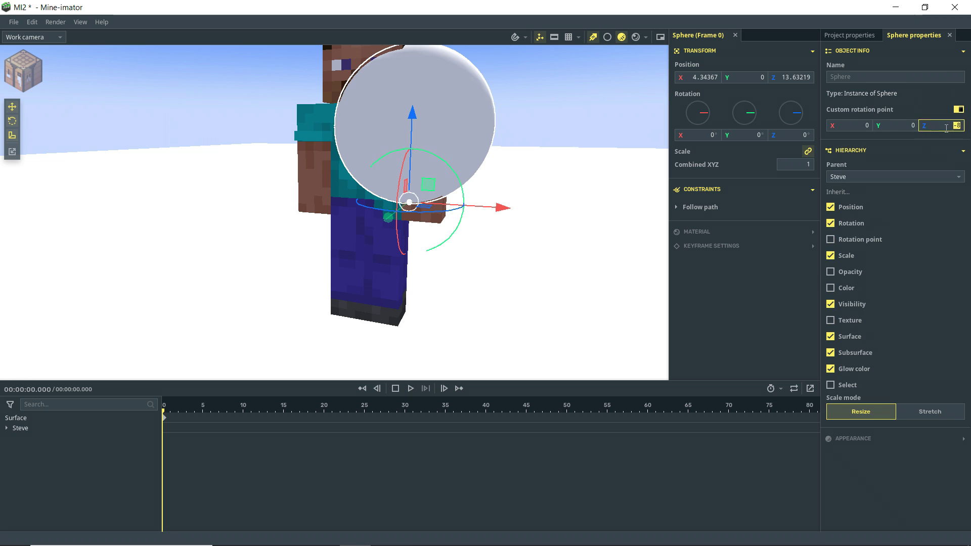
{"action": "type", "text": "0"}
{"action": "key", "text": "Return"}
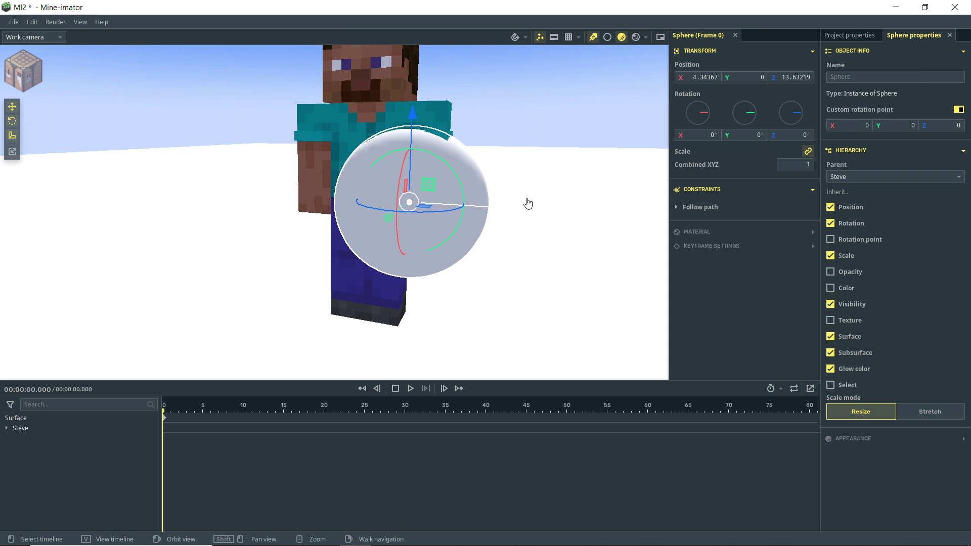
Shrink the sphere uniformly by setting its combined XYZ scale to 0.15
{"action": "middle_click_drag", "start_coordinate": [503, 206], "coordinate": [506, 208]}
{"action": "left_click_drag", "start_coordinate": [506, 207], "coordinate": [533, 191]}
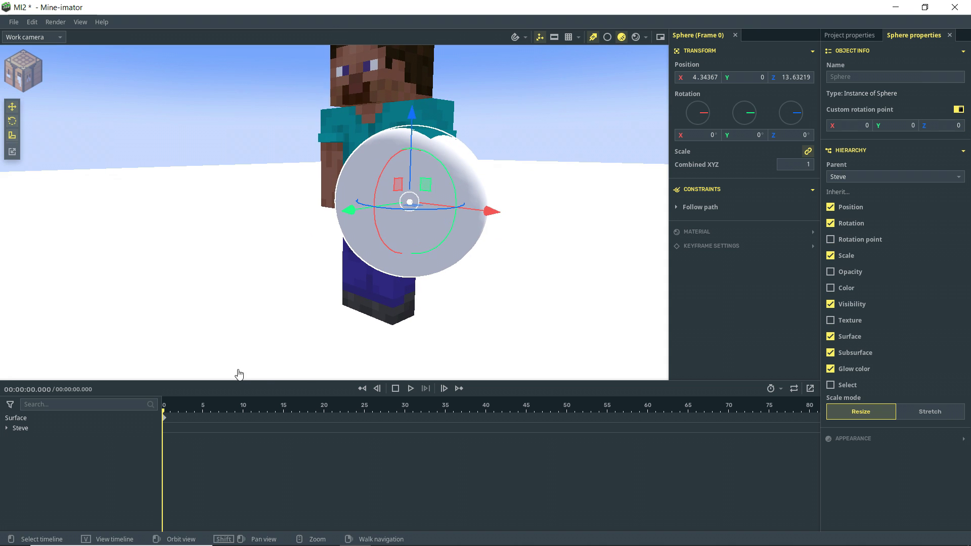
{"action": "left_click", "coordinate": [808, 152]}
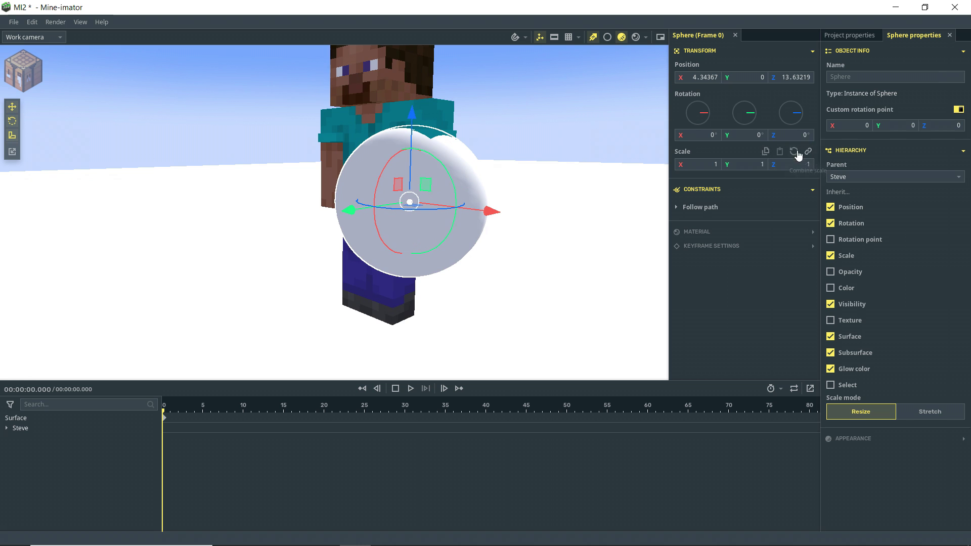
{"action": "left_click", "coordinate": [809, 152]}
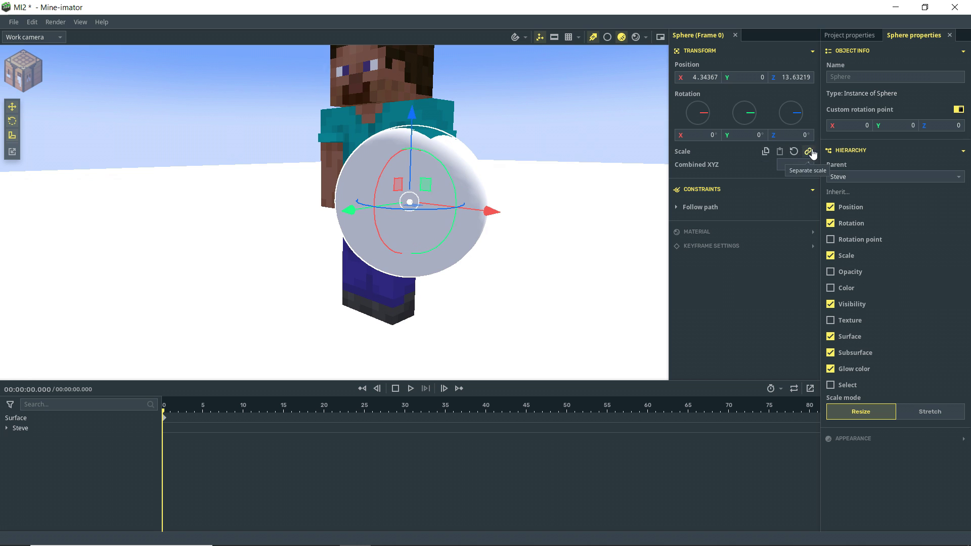
{"action": "left_click_drag", "start_coordinate": [808, 161], "coordinate": [766, 161]}
{"action": "left_click", "coordinate": [806, 165]}
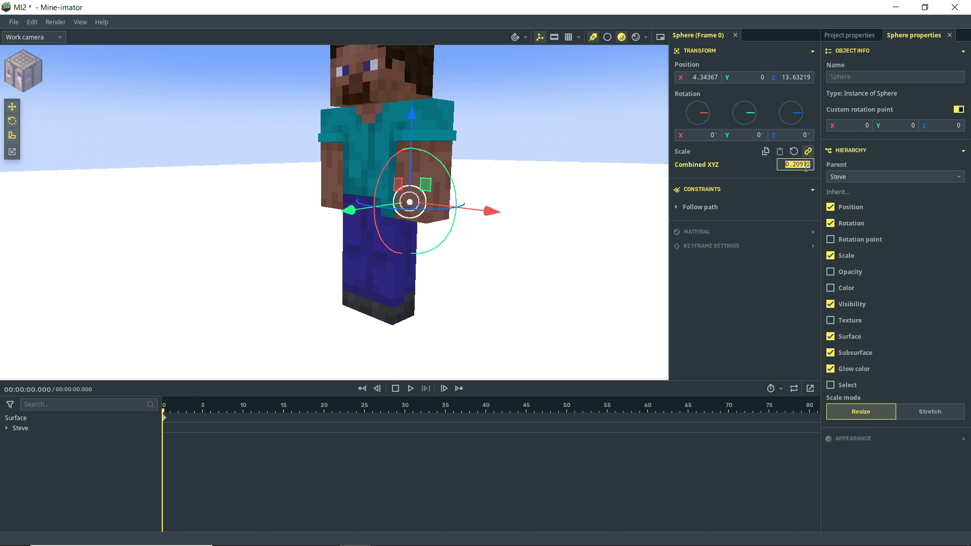
{"action": "type", "text": "0.15"}
{"action": "key", "text": "Return"}
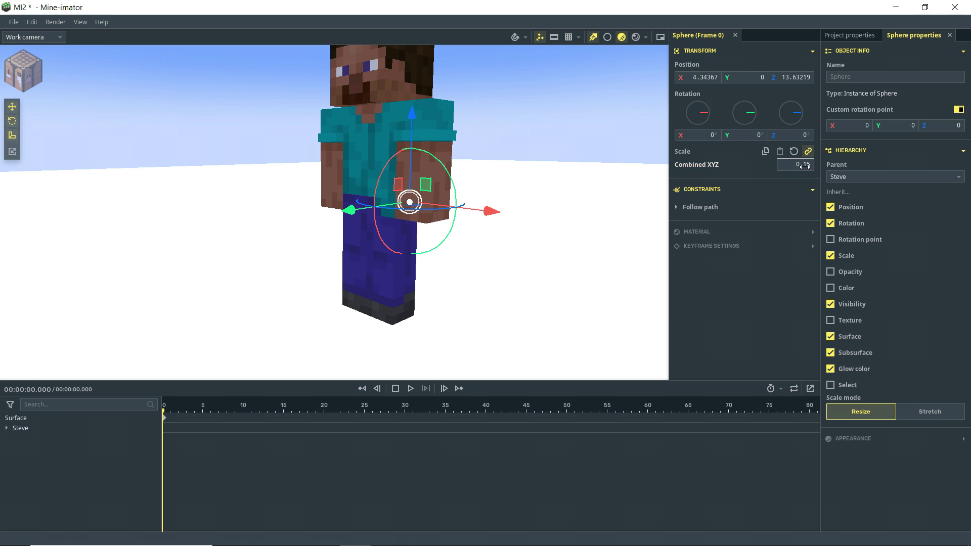
Move the sphere just below Steve's left hand, at about X 5.83, Y 0.17 and Z 9.17
{"action": "left_click_drag", "start_coordinate": [343, 216], "coordinate": [373, 219]}
{"action": "left_click_drag", "start_coordinate": [428, 121], "coordinate": [426, 162]}
{"action": "left_click_drag", "start_coordinate": [529, 240], "coordinate": [606, 225]}
{"action": "scroll", "coordinate": [529, 240], "scroll_direction": "up", "scroll_amount": 3}
{"action": "left_click_drag", "start_coordinate": [473, 237], "coordinate": [494, 240]}
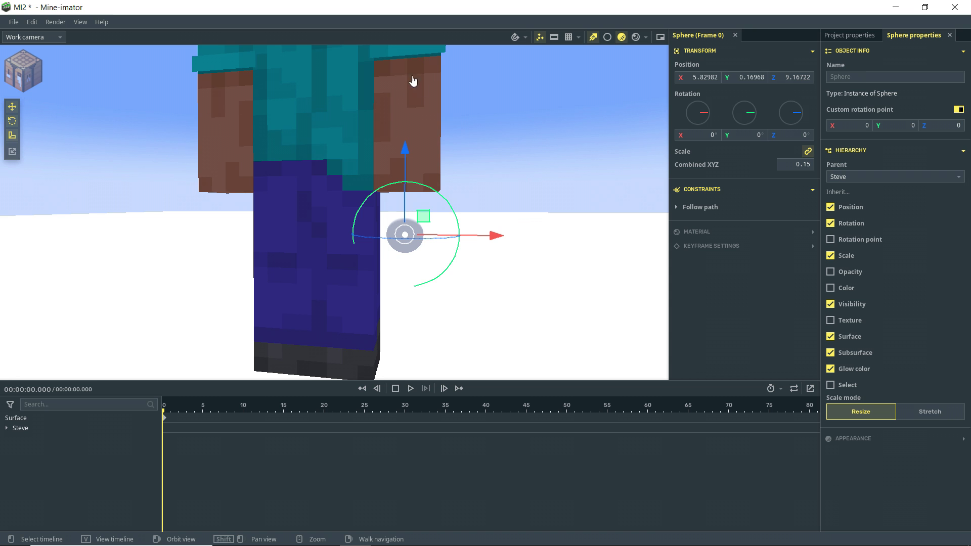
{"action": "middle_click_drag", "start_coordinate": [495, 101], "coordinate": [415, 135]}
{"action": "mouse_move", "coordinate": [495, 227]}
{"action": "left_mouse_down"}
{"action": "mouse_move", "coordinate": [509, 244]}
{"action": "mouse_move", "coordinate": [483, 238]}
{"action": "left_mouse_up"}
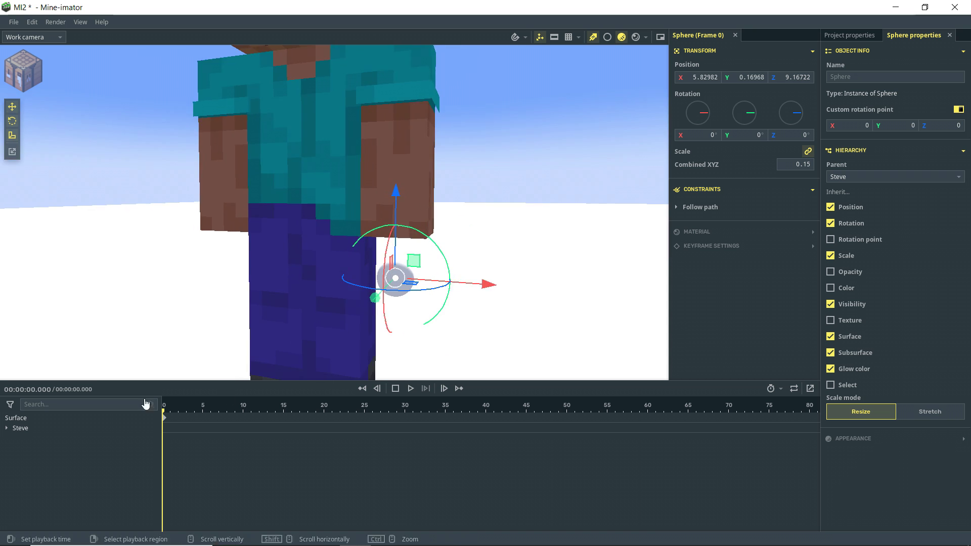
Give the sphere parented to Steve a red blend color of about RGB 239, 0, 0
{"action": "left_click", "coordinate": [6, 429]}
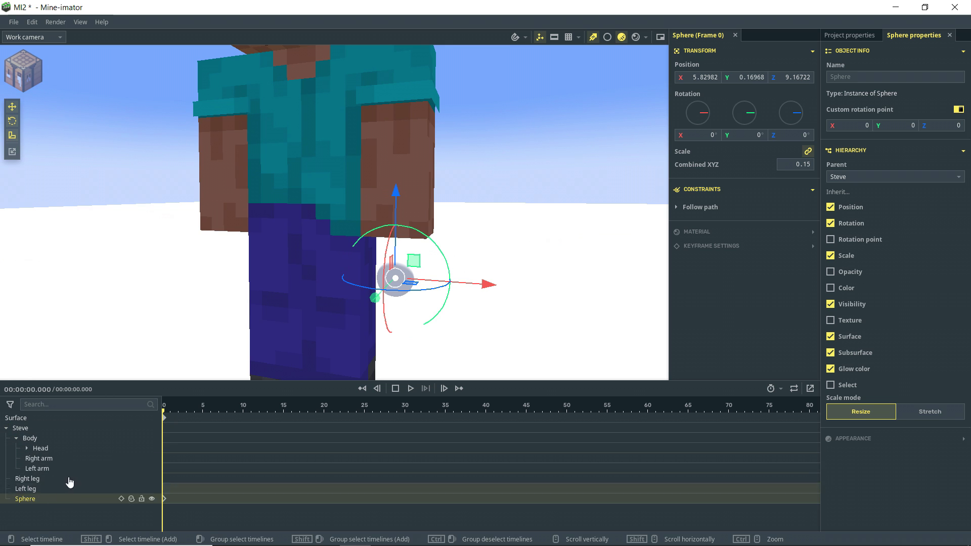
{"action": "left_click", "coordinate": [54, 430]}
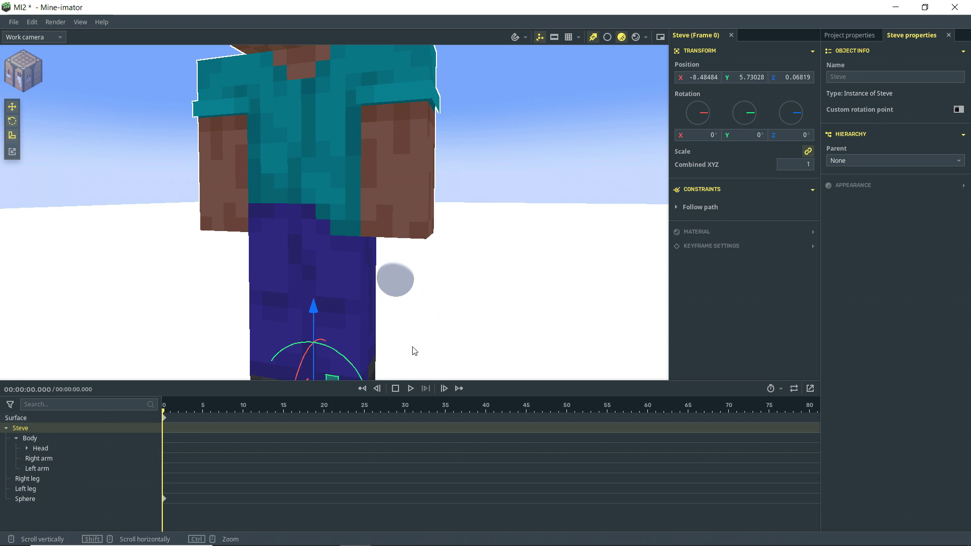
{"action": "left_click", "coordinate": [395, 284]}
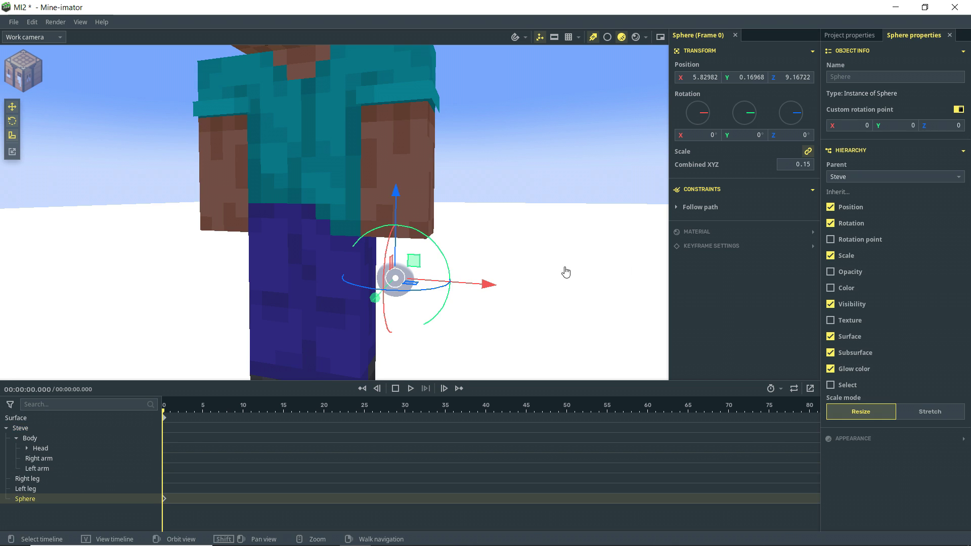
{"action": "left_click", "coordinate": [778, 233]}
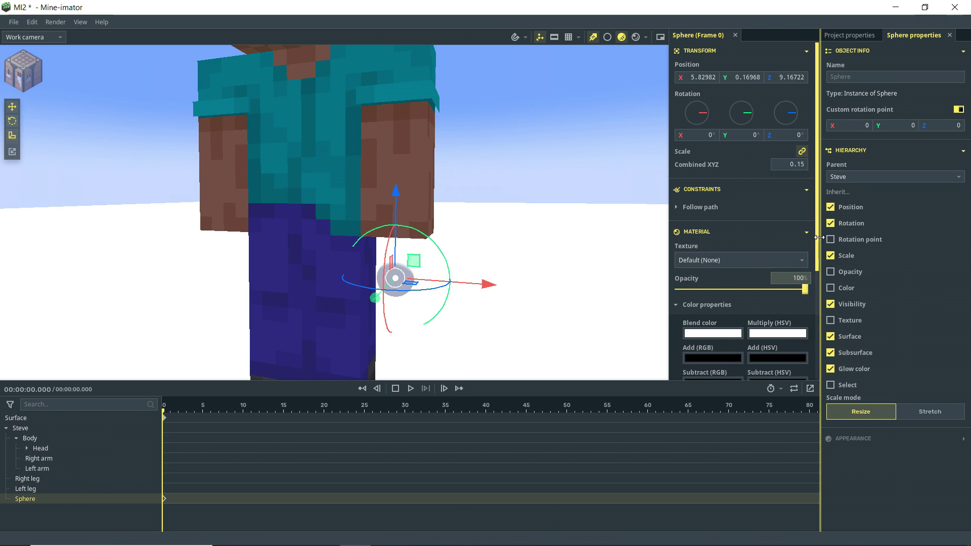
{"action": "left_click_drag", "start_coordinate": [820, 237], "coordinate": [814, 331]}
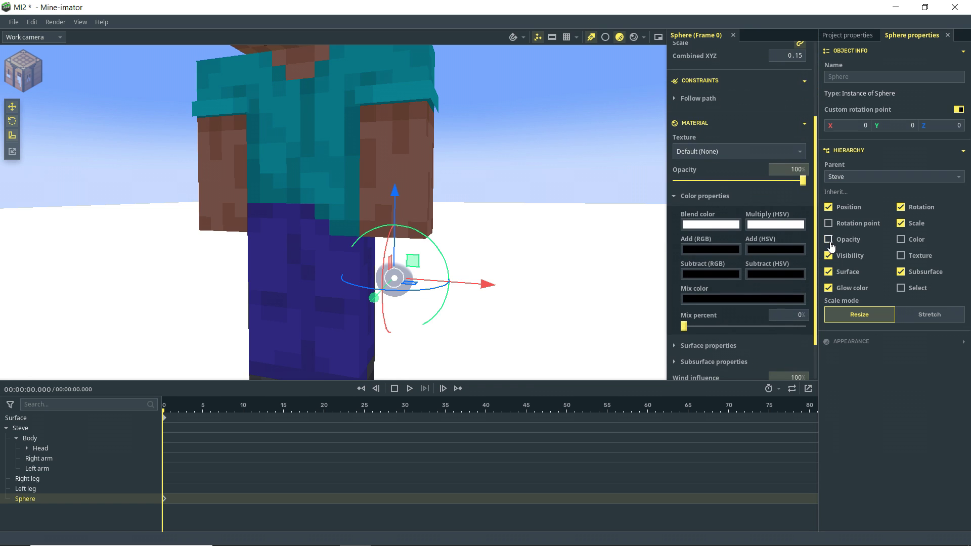
{"action": "left_click", "coordinate": [715, 225]}
{"action": "left_click_drag", "start_coordinate": [727, 260], "coordinate": [799, 238]}
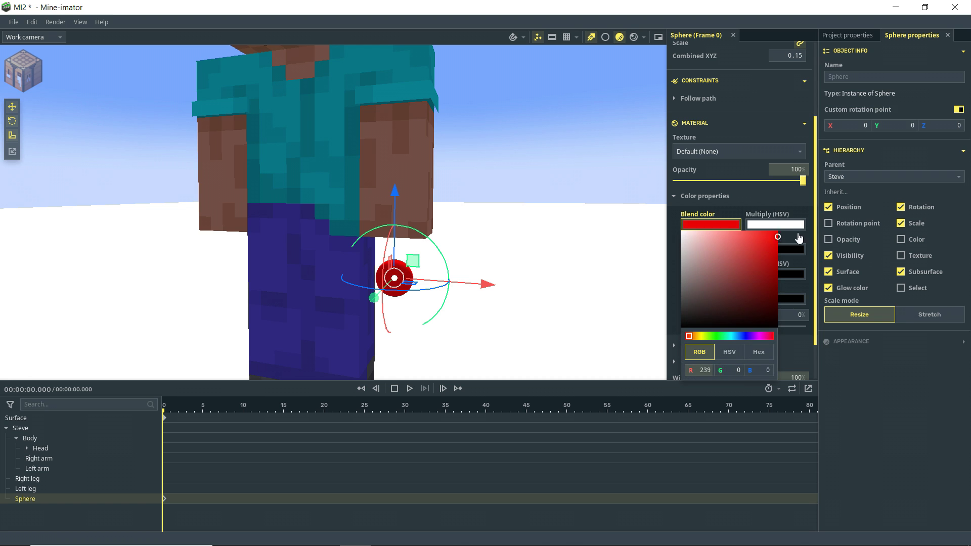
{"action": "left_click", "coordinate": [510, 229]}
Rename the red sphere as IK_Tar_Left_Arm
{"action": "mouse_move", "coordinate": [484, 213]}
{"action": "left_mouse_down"}
{"action": "mouse_move", "coordinate": [425, 206]}
{"action": "mouse_move", "coordinate": [490, 229]}
{"action": "left_mouse_up"}
{"action": "right_click_drag", "start_coordinate": [520, 222], "coordinate": [500, 251]}
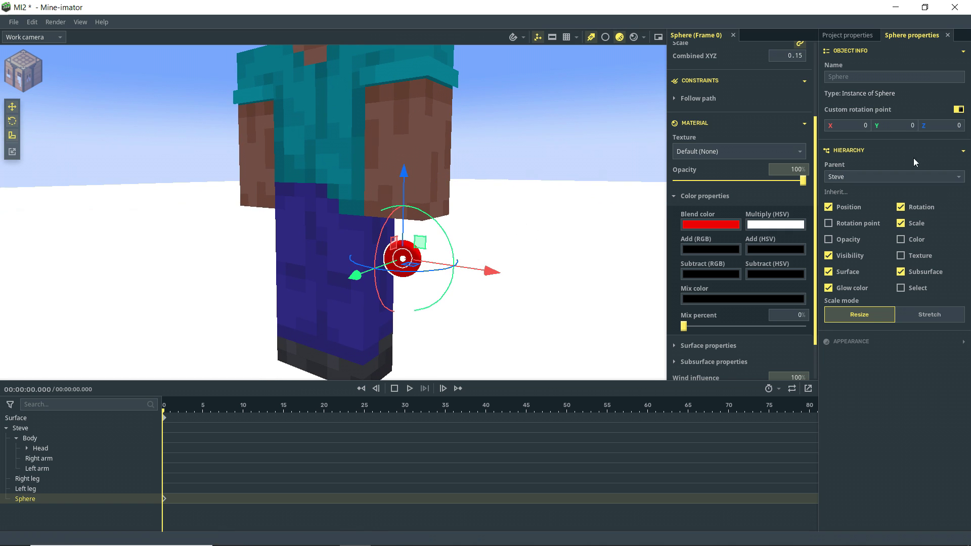
{"action": "left_click", "coordinate": [851, 76]}
{"action": "type", "text": "IK-"}
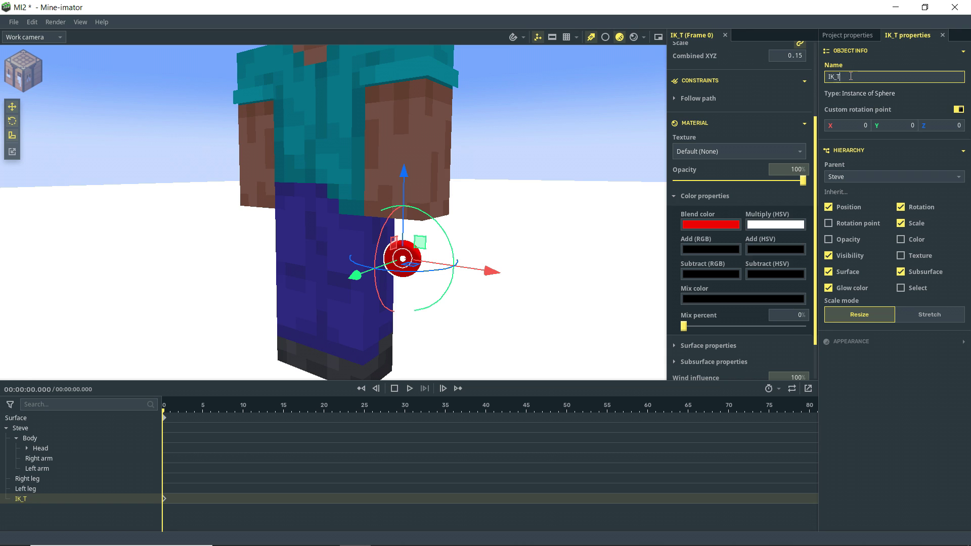
{"action": "type", "text": "Tar_"}
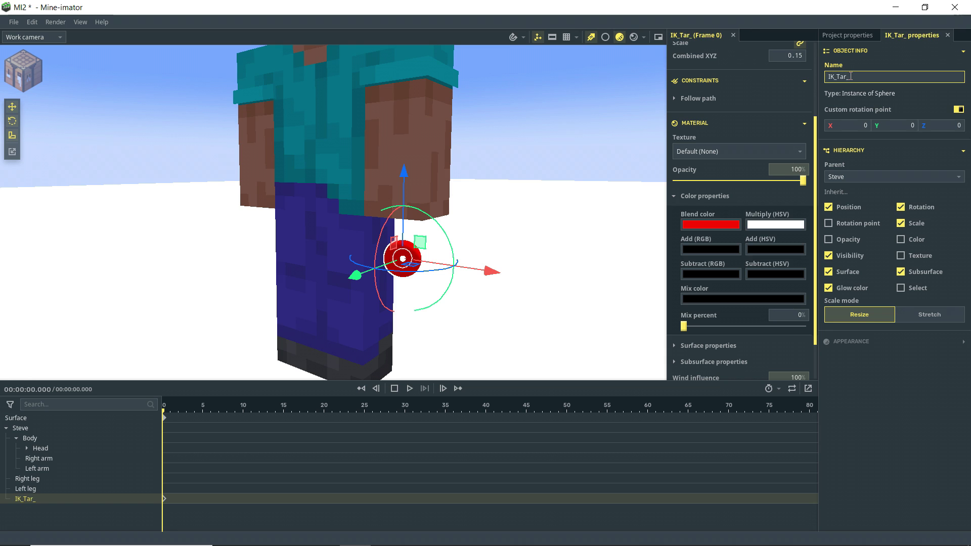
{"action": "type", "text": "Left"}
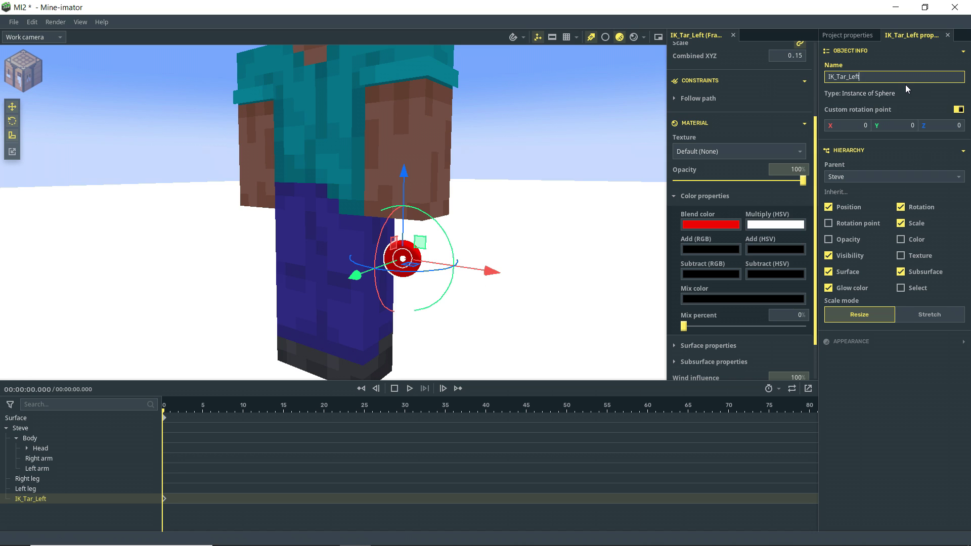
{"action": "type", "text": "_Arm"}
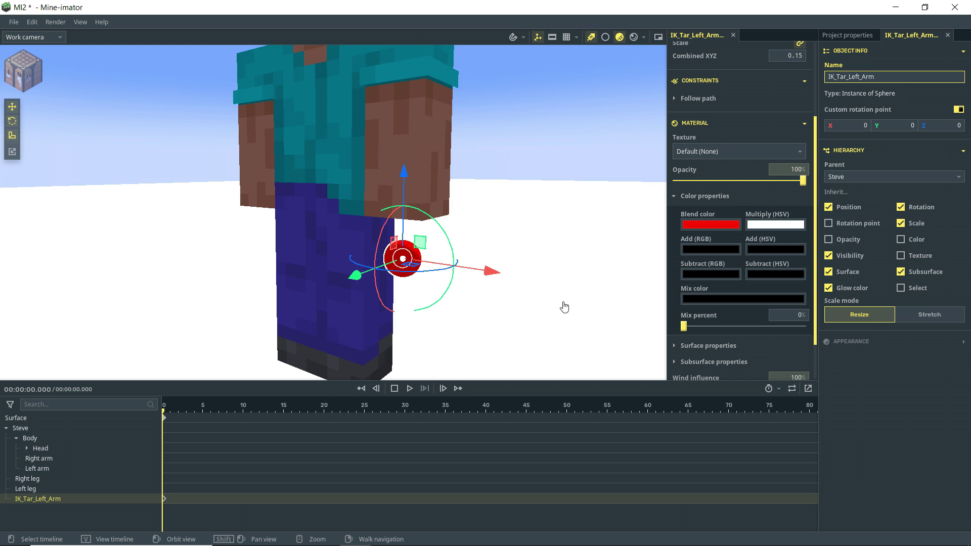
Set IK_Tar_Left_Arm as the inverse kinematics target of Steve's left arm
{"action": "left_click", "coordinate": [429, 145]}
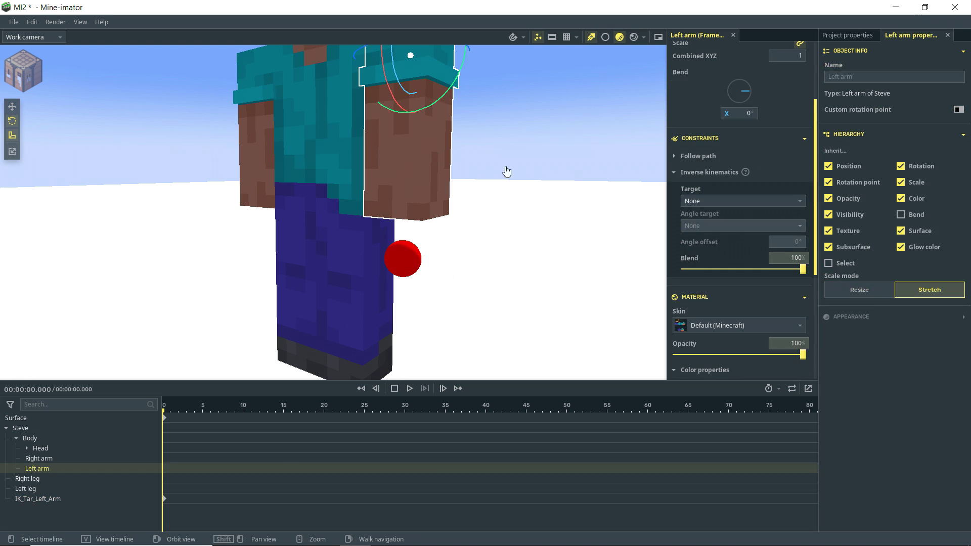
{"action": "left_click", "coordinate": [707, 201]}
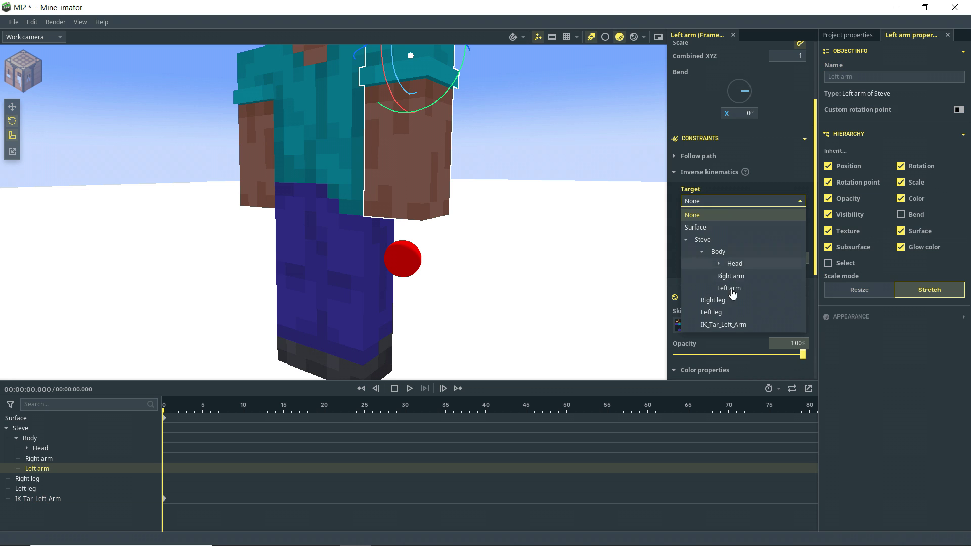
{"action": "left_click", "coordinate": [736, 327]}
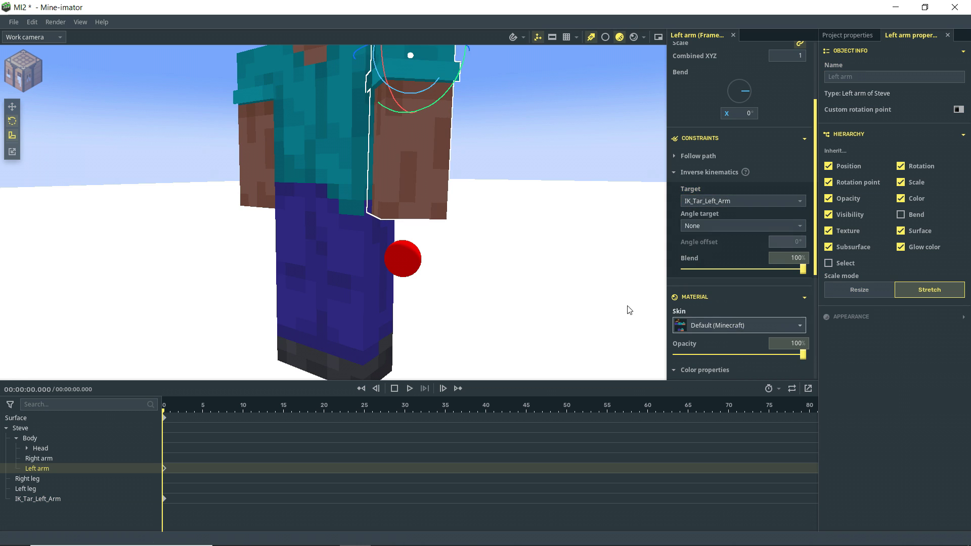
Move the IK_Tar_Left_Arm sphere sideways in front of Steve's legs and back to try out the arm's inverse kinematics
{"action": "left_click", "coordinate": [408, 260]}
{"action": "mouse_move", "coordinate": [504, 254]}
{"action": "left_mouse_down"}
{"action": "mouse_move", "coordinate": [536, 251]}
{"action": "mouse_move", "coordinate": [503, 253]}
{"action": "left_mouse_up"}
{"action": "key", "text": "s"}
{"action": "right_click_drag", "start_coordinate": [503, 253], "coordinate": [489, 242]}
{"action": "mouse_move", "coordinate": [490, 243]}
{"action": "left_mouse_down"}
{"action": "mouse_move", "coordinate": [430, 256]}
{"action": "mouse_move", "coordinate": [486, 268]}
{"action": "mouse_move", "coordinate": [503, 247]}
{"action": "left_mouse_up"}
{"action": "mouse_move", "coordinate": [406, 335]}
{"action": "left_mouse_down"}
{"action": "mouse_move", "coordinate": [407, 344]}
{"action": "mouse_move", "coordinate": [387, 342]}
{"action": "mouse_move", "coordinate": [400, 337]}
{"action": "left_mouse_up"}
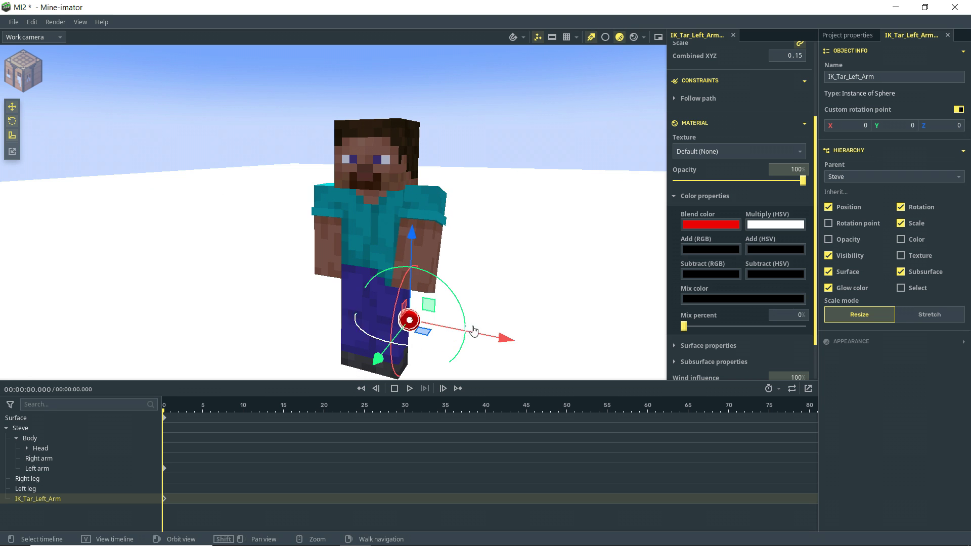
{"action": "left_click_drag", "start_coordinate": [474, 331], "coordinate": [542, 346]}
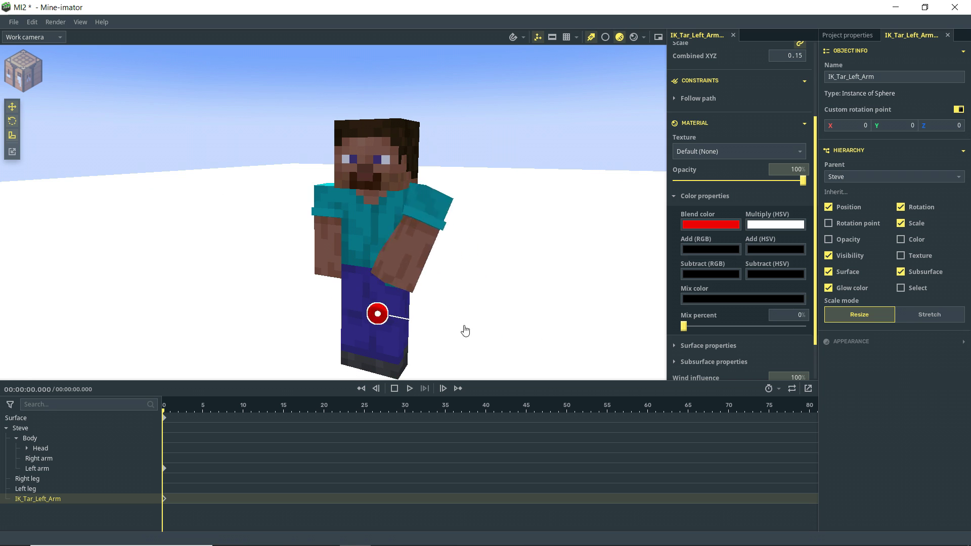
{"action": "left_click_drag", "start_coordinate": [465, 331], "coordinate": [509, 322]}
Move the IK_Tar_Left_Arm sphere forward and up in front of Steve's torso, to about X 2.47, Y 5.00 and Z 18.23
{"action": "left_click_drag", "start_coordinate": [405, 365], "coordinate": [440, 322]}
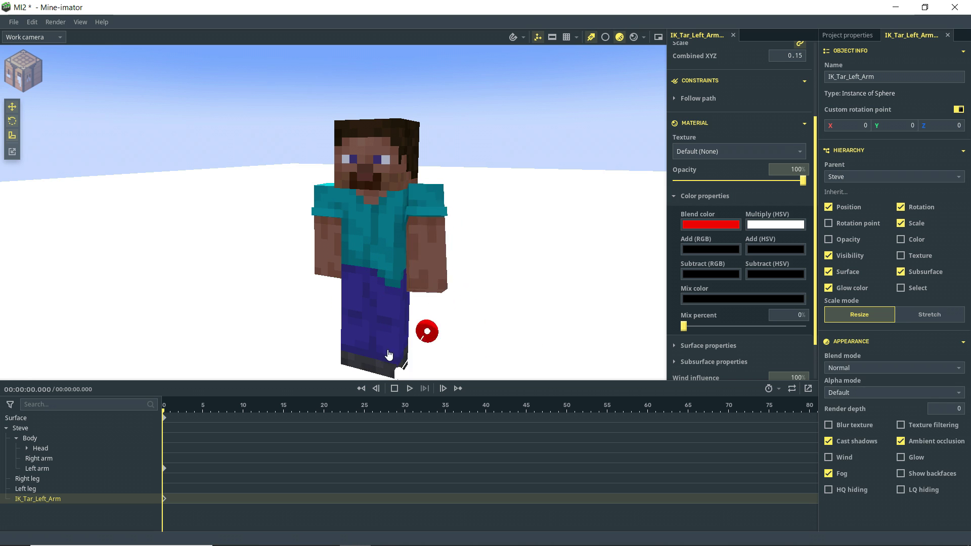
{"action": "left_click_drag", "start_coordinate": [388, 355], "coordinate": [393, 353]}
{"action": "left_click_drag", "start_coordinate": [433, 252], "coordinate": [447, 194]}
{"action": "middle_click_drag", "start_coordinate": [501, 226], "coordinate": [495, 278]}
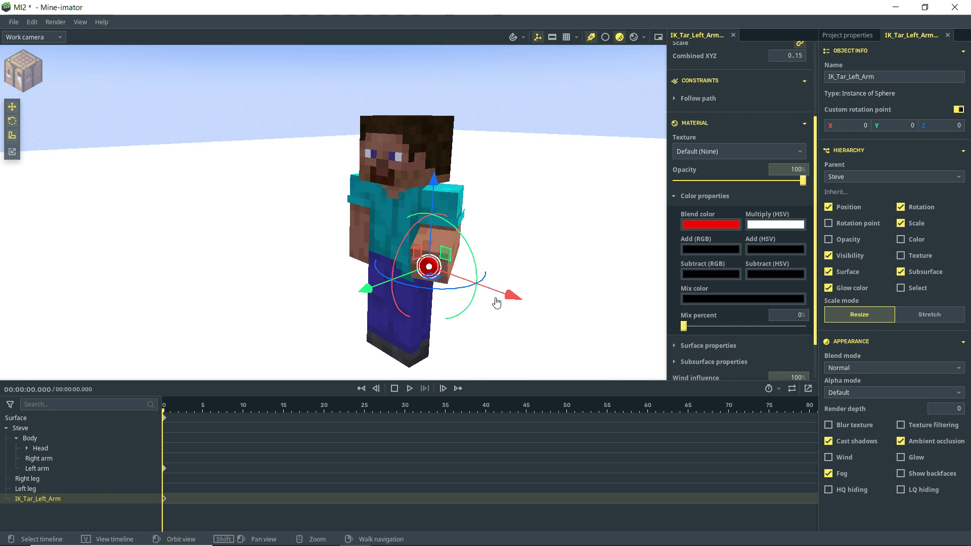
{"action": "left_click_drag", "start_coordinate": [496, 302], "coordinate": [456, 297]}
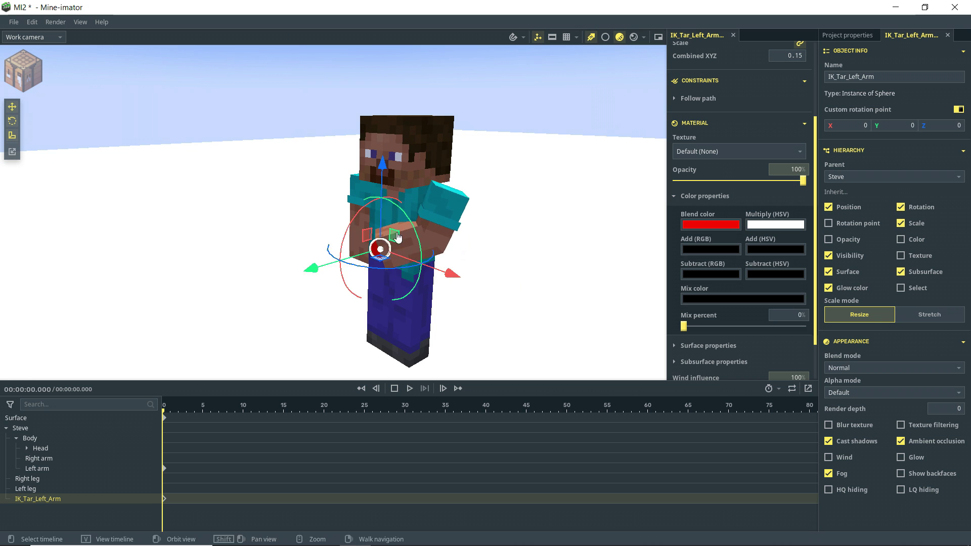
{"action": "mouse_move", "coordinate": [383, 188]}
{"action": "left_mouse_down"}
{"action": "mouse_move", "coordinate": [383, 112]}
{"action": "mouse_move", "coordinate": [386, 172]}
{"action": "left_mouse_up"}
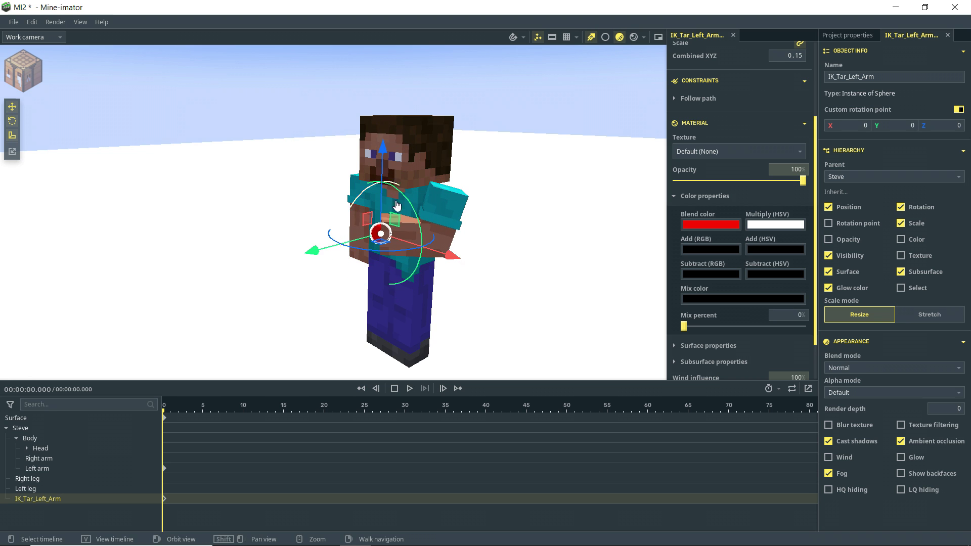
{"action": "left_click_drag", "start_coordinate": [455, 256], "coordinate": [409, 297]}
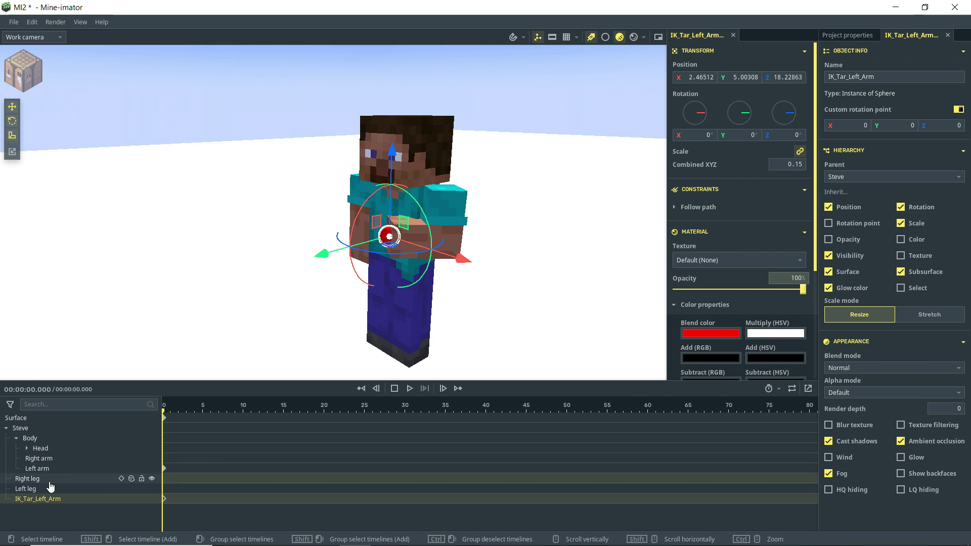
Duplicate the IK_Tar_Left_Arm sphere and rename the copy as IK_Ang_Tar_Left_Arm
{"action": "right_click", "coordinate": [44, 503]}
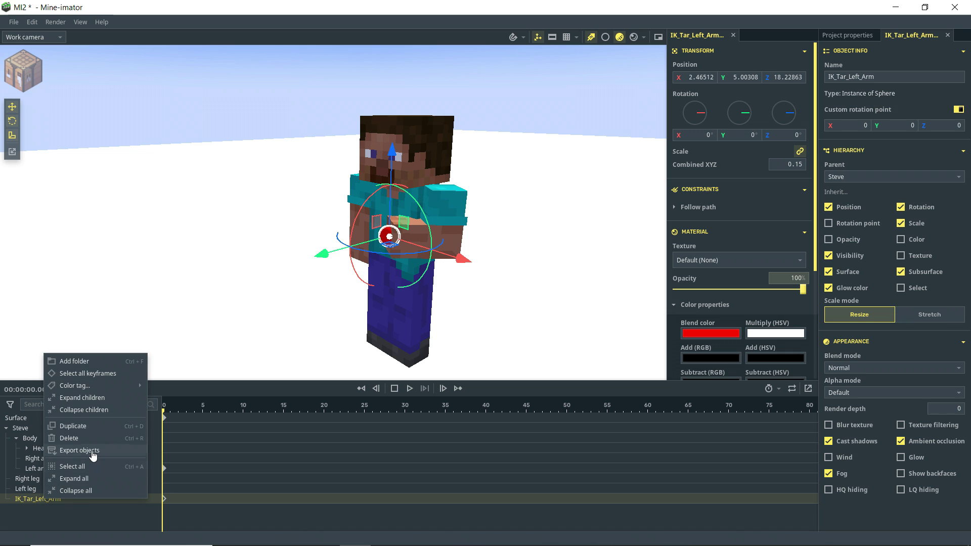
{"action": "left_click", "coordinate": [97, 427]}
{"action": "left_click", "coordinate": [879, 77]}
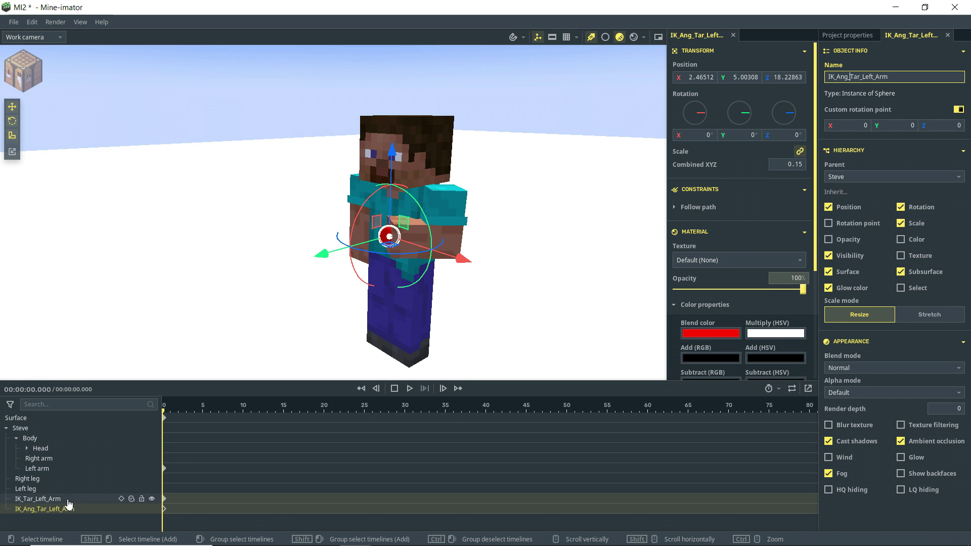
Place the IK_Ang_Tar_Left_Arm sphere behind Steve's left elbow, at about X 8.79, Y -3.80 and Z 15.87
{"action": "left_click_drag", "start_coordinate": [416, 258], "coordinate": [485, 227]}
{"action": "left_click_drag", "start_coordinate": [495, 118], "coordinate": [551, 182]}
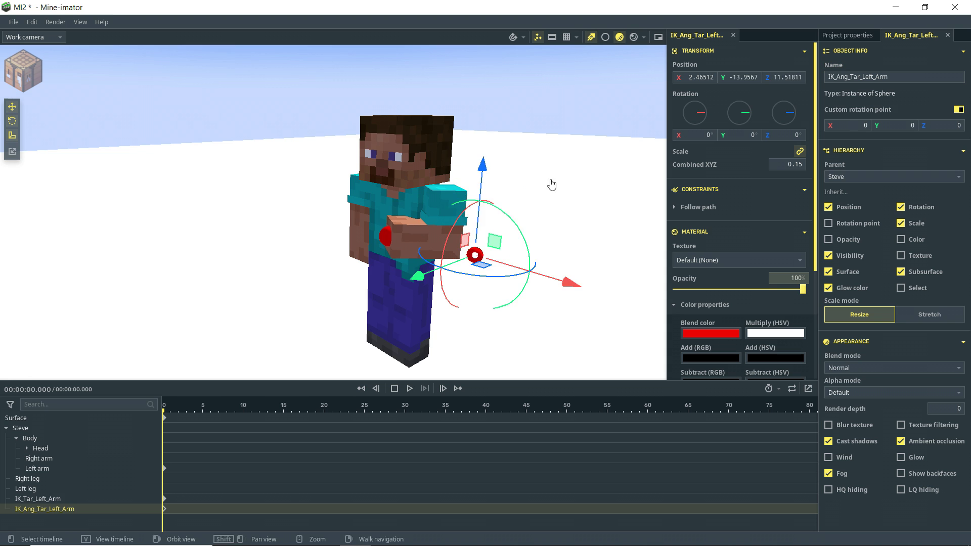
{"action": "middle_click_drag", "start_coordinate": [551, 182], "coordinate": [555, 240]}
{"action": "left_click_drag", "start_coordinate": [523, 310], "coordinate": [473, 265]}
{"action": "left_click_drag", "start_coordinate": [339, 248], "coordinate": [310, 256]}
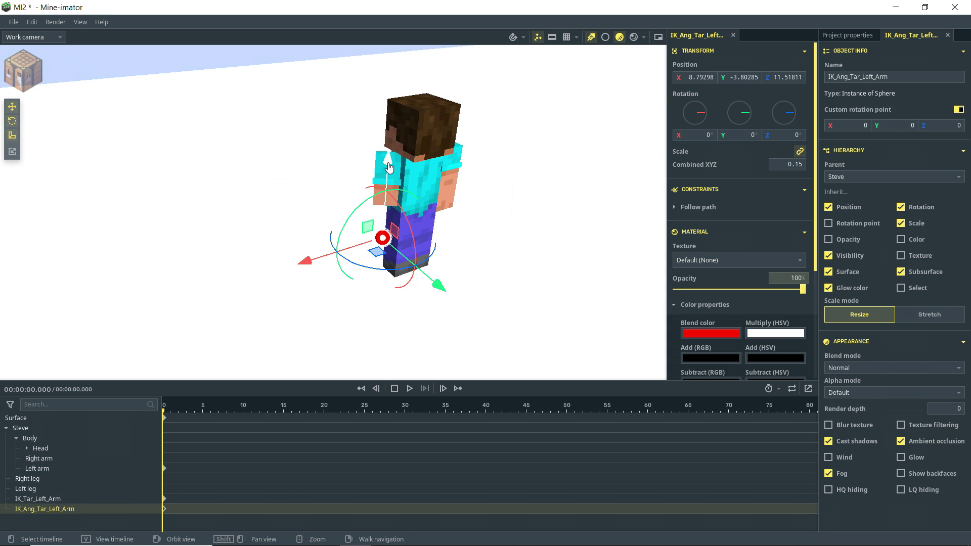
{"action": "left_click_drag", "start_coordinate": [388, 163], "coordinate": [390, 139]}
Shrink the IK_Ang_Tar_Left_Arm sphere by setting its combined XYZ scale to 0.075
{"action": "left_click_drag", "start_coordinate": [436, 163], "coordinate": [577, 126]}
{"action": "scroll", "coordinate": [465, 215], "scroll_direction": "up", "scroll_amount": 2}
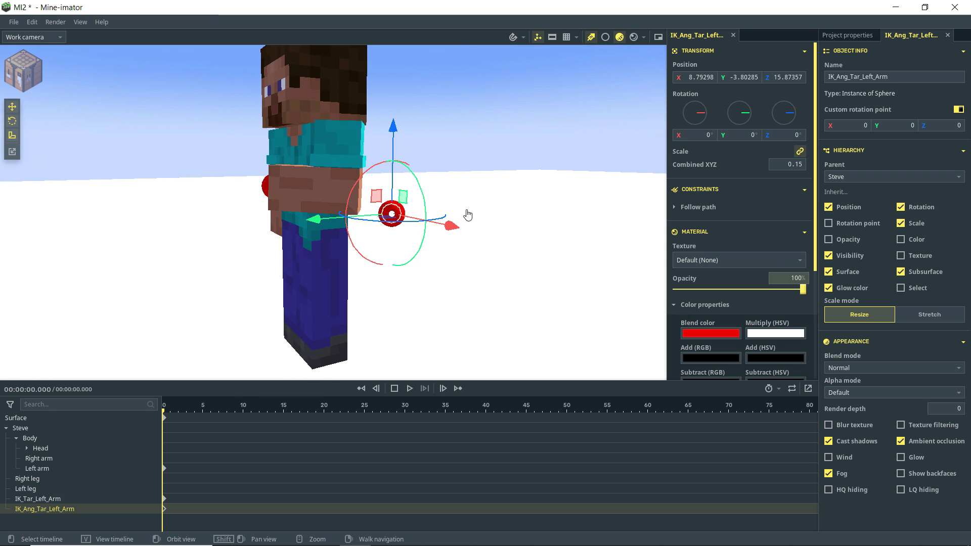
{"action": "left_click_drag", "start_coordinate": [466, 215], "coordinate": [487, 195]}
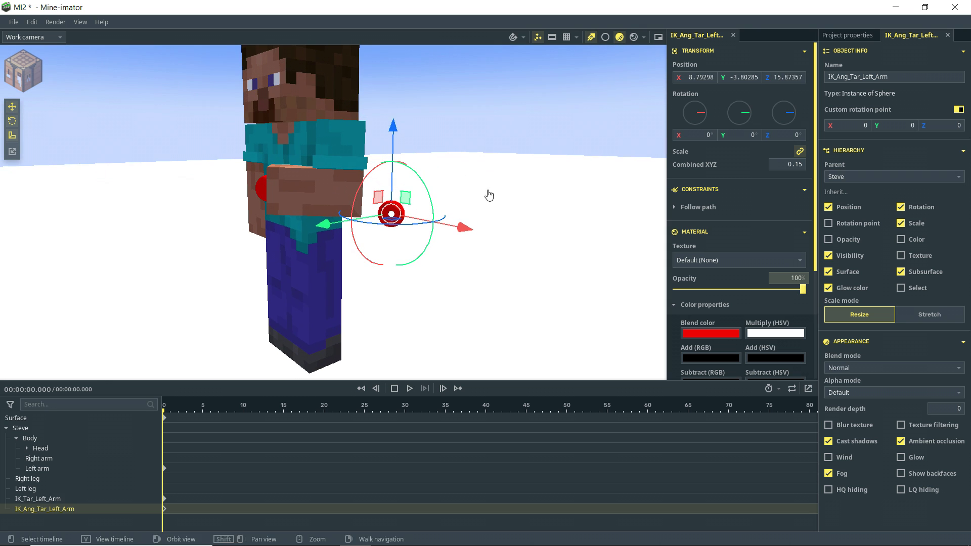
{"action": "mouse_move", "coordinate": [788, 164]}
{"action": "left_mouse_down"}
{"action": "mouse_move", "coordinate": [774, 164]}
{"action": "mouse_move", "coordinate": [788, 164]}
{"action": "left_mouse_up"}
{"action": "left_click", "coordinate": [797, 166]}
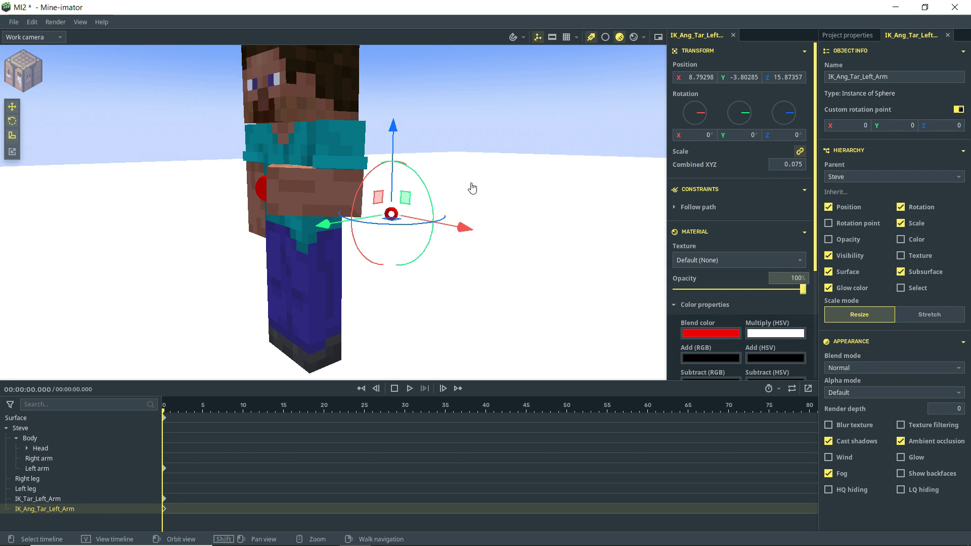
Set IK_Ang_Tar_Left_Arm as the angle target in the inverse kinematics of Steve's left arm
{"action": "middle_click_drag", "start_coordinate": [471, 186], "coordinate": [354, 188]}
{"action": "left_click", "coordinate": [313, 186]}
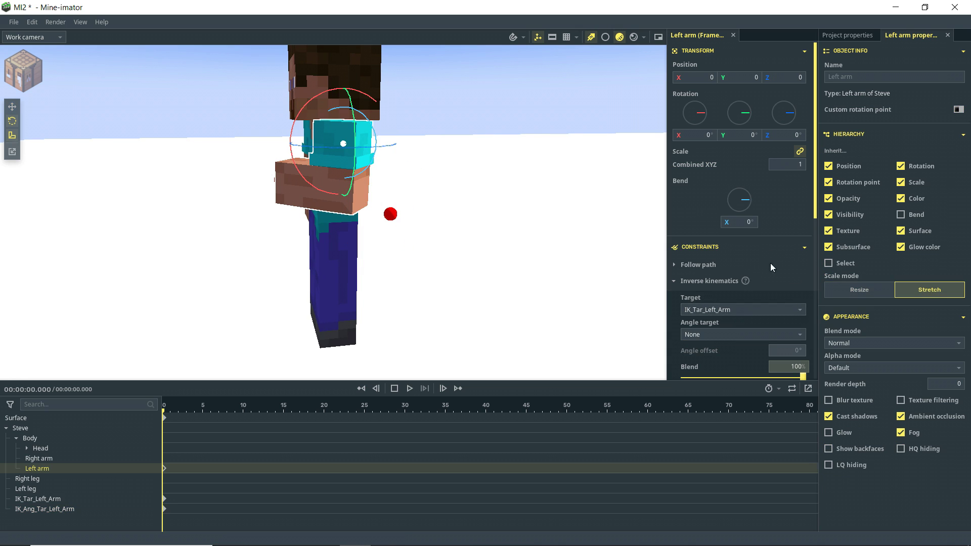
{"action": "left_click_drag", "start_coordinate": [815, 209], "coordinate": [818, 264]}
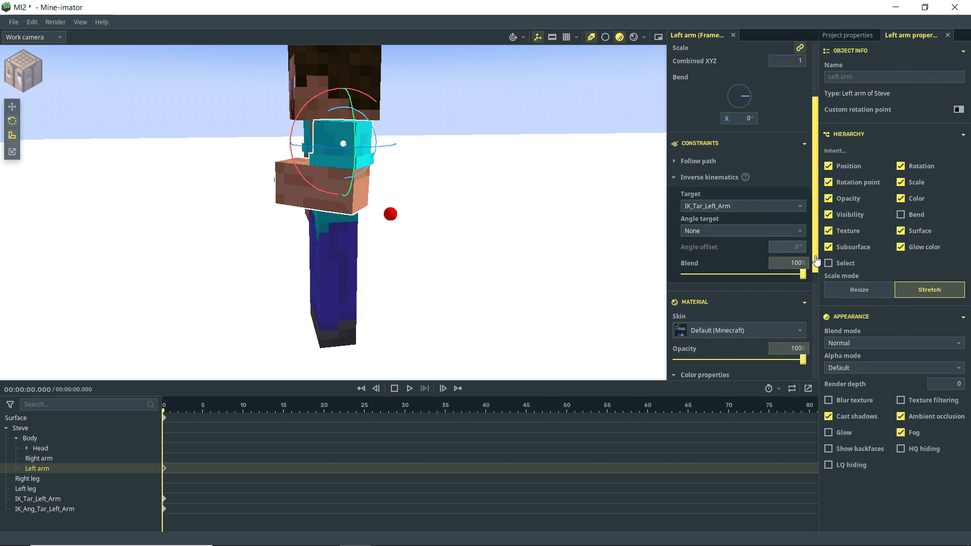
{"action": "left_click", "coordinate": [719, 232]}
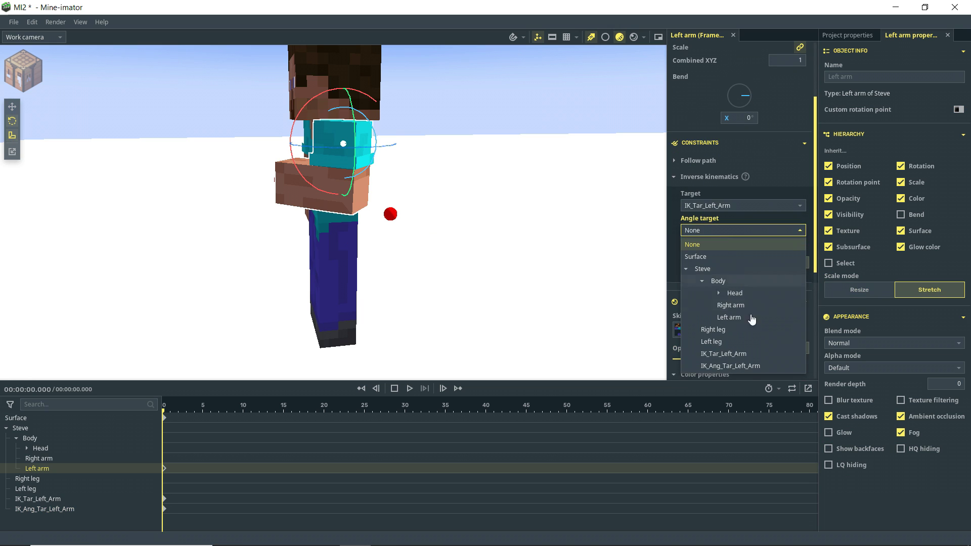
{"action": "left_click", "coordinate": [740, 367]}
Shift the IK_Tar_Left_Arm sphere slightly forward, away from Steve's torso, to try the arm with its angle target
{"action": "middle_click_drag", "start_coordinate": [392, 212], "coordinate": [363, 202]}
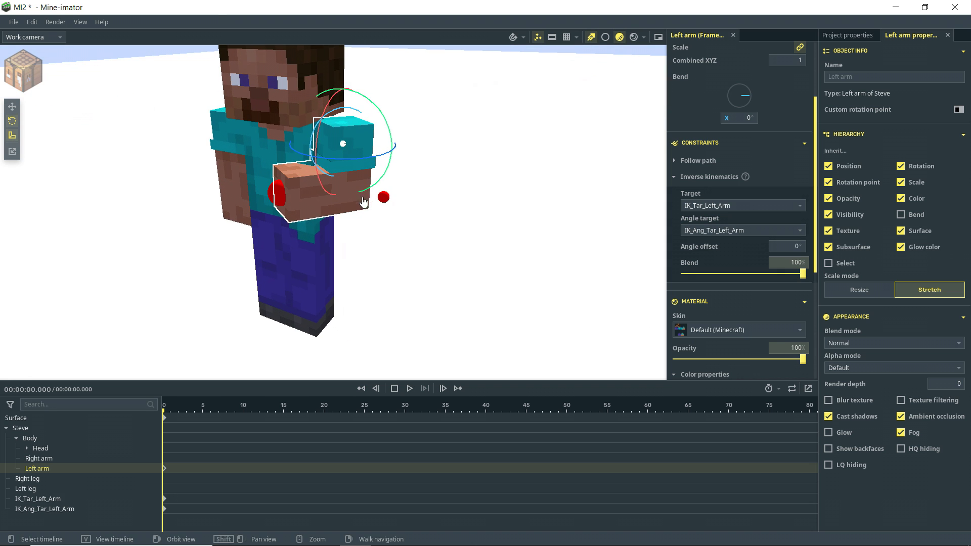
{"action": "left_click", "coordinate": [277, 196]}
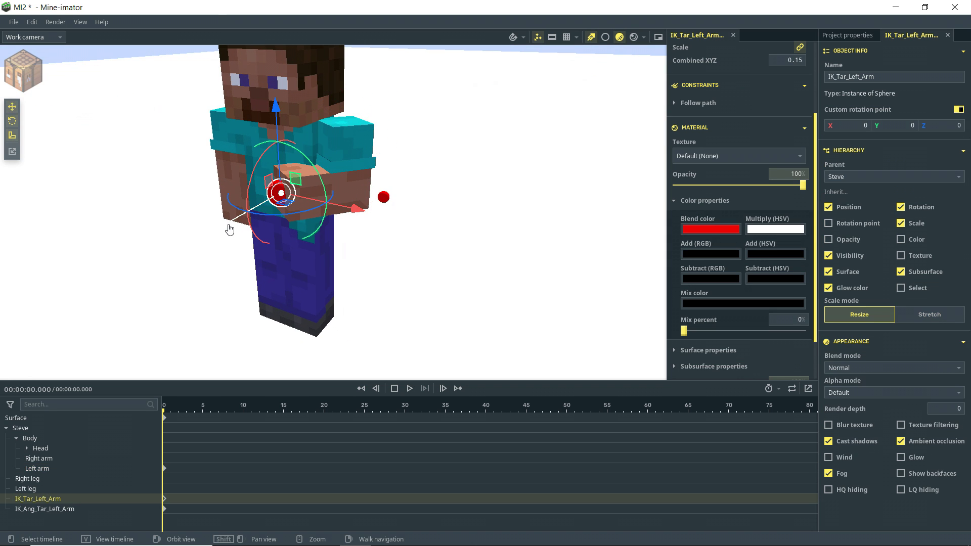
{"action": "left_click_drag", "start_coordinate": [228, 226], "coordinate": [215, 234]}
{"action": "left_click_drag", "start_coordinate": [349, 217], "coordinate": [353, 218]}
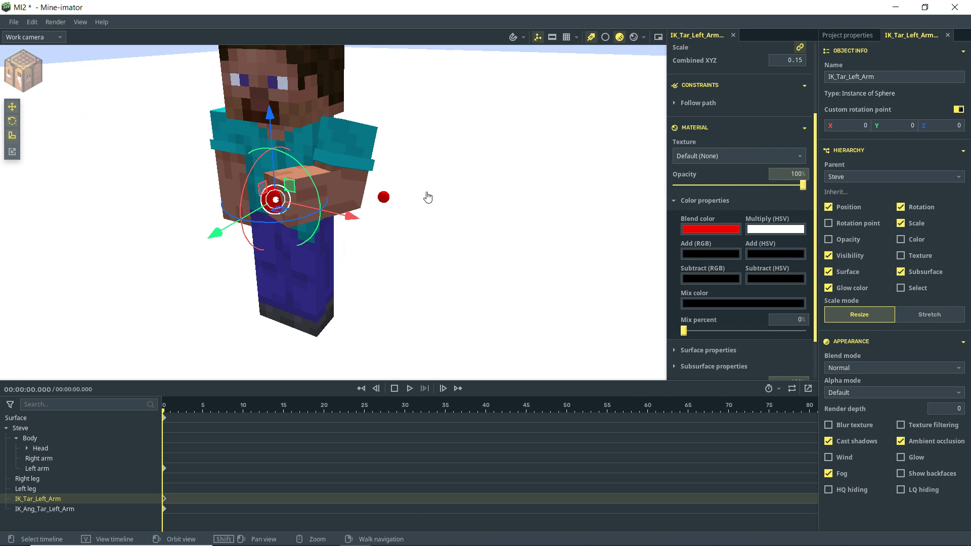
{"action": "mouse_move", "coordinate": [362, 175]}
{"action": "left_mouse_down"}
{"action": "mouse_move", "coordinate": [324, 180]}
{"action": "mouse_move", "coordinate": [362, 175]}
{"action": "left_mouse_up"}
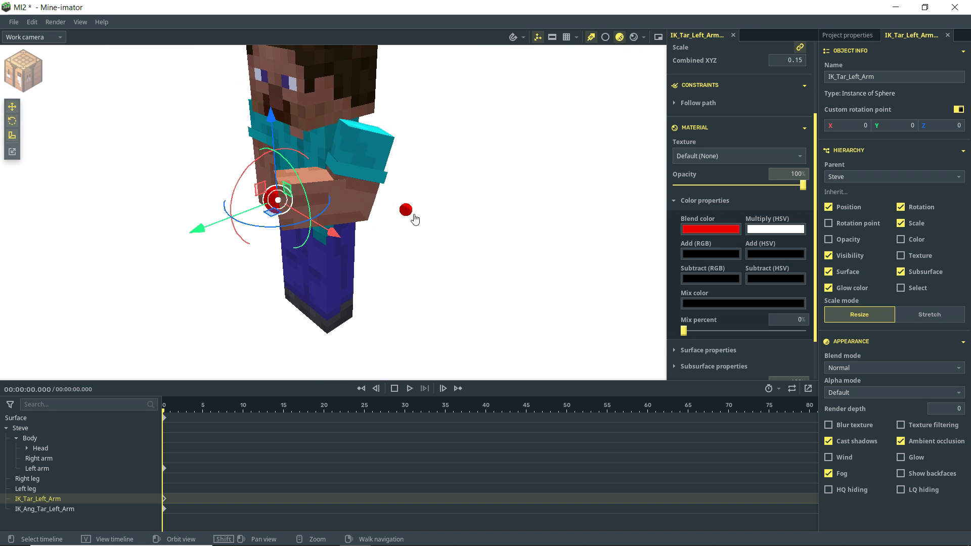
Move the IK_Ang_Tar_Left_Arm sphere along its axes behind Steve to try how it steers the left elbow
{"action": "left_click", "coordinate": [414, 219]}
{"action": "left_click_drag", "start_coordinate": [464, 237], "coordinate": [481, 258]}
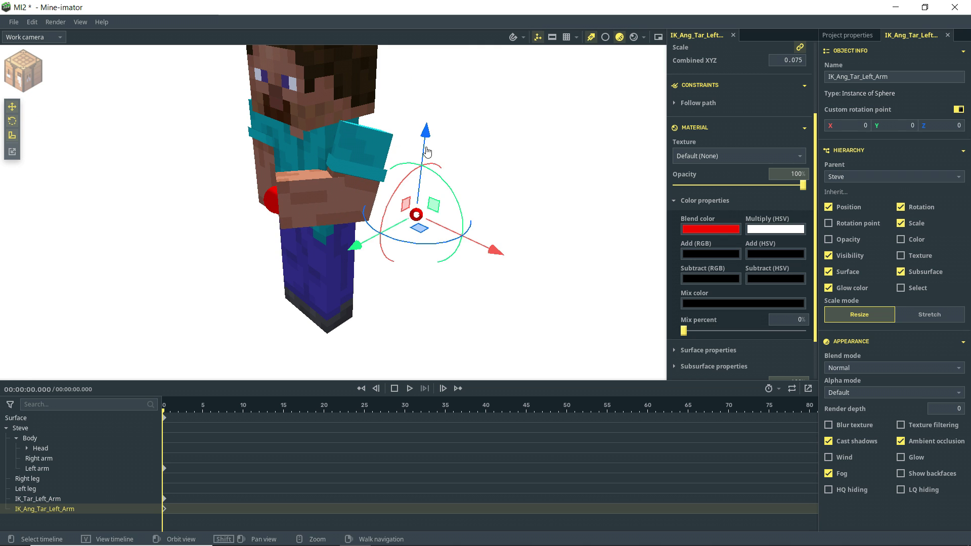
{"action": "left_click_drag", "start_coordinate": [428, 152], "coordinate": [322, 247]}
{"action": "left_click_drag", "start_coordinate": [446, 245], "coordinate": [487, 255]}
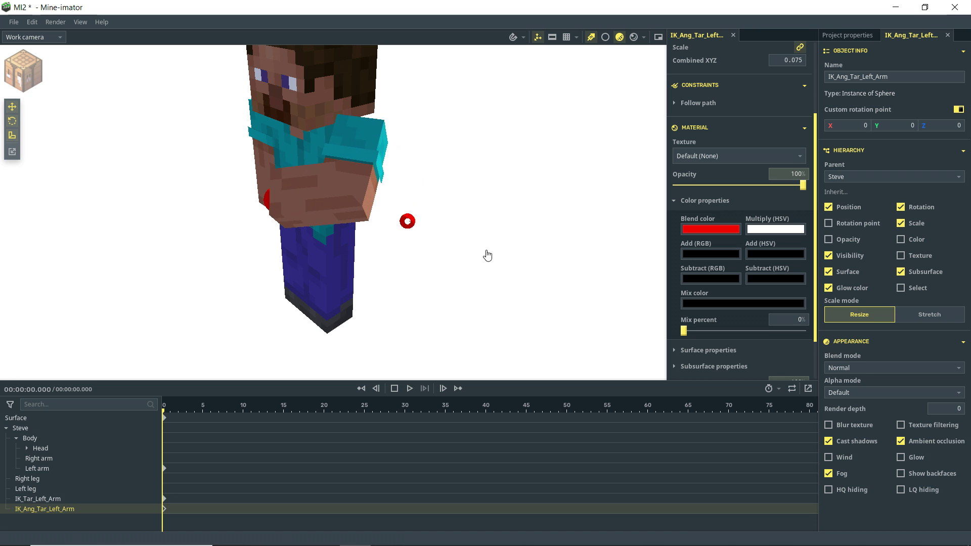
{"action": "mouse_move", "coordinate": [457, 162]}
{"action": "left_mouse_down"}
{"action": "mouse_move", "coordinate": [521, 145]}
{"action": "mouse_move", "coordinate": [457, 163]}
{"action": "left_mouse_up"}
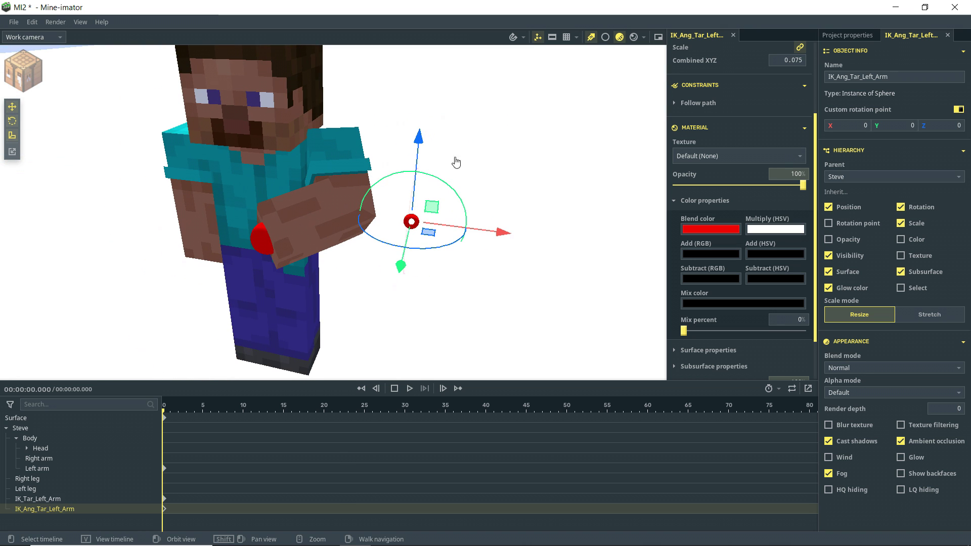
Move the IK_Tar_Left_Arm sphere back toward Steve's torso and then sideways toward his left arm
{"action": "left_click", "coordinate": [254, 247]}
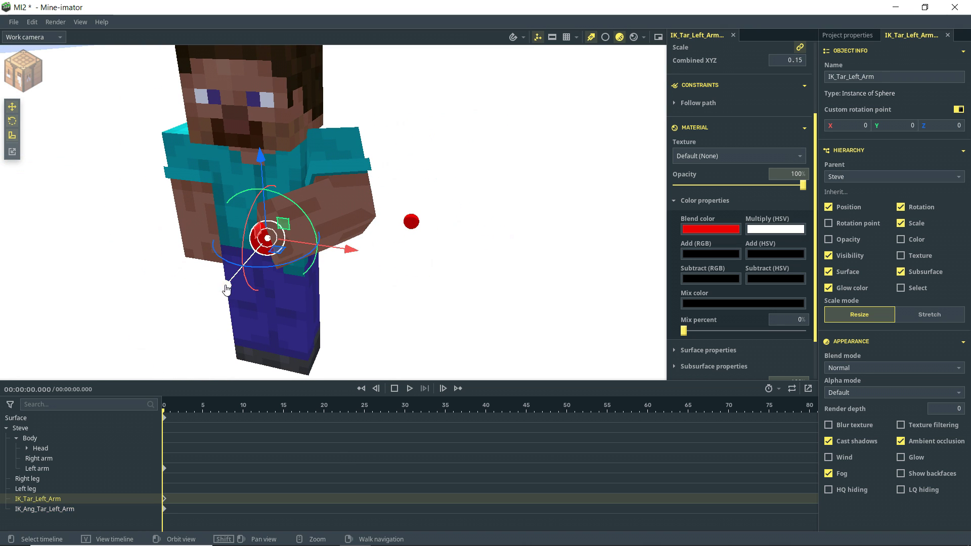
{"action": "left_click_drag", "start_coordinate": [226, 289], "coordinate": [251, 259]}
{"action": "left_click_drag", "start_coordinate": [368, 228], "coordinate": [369, 228]}
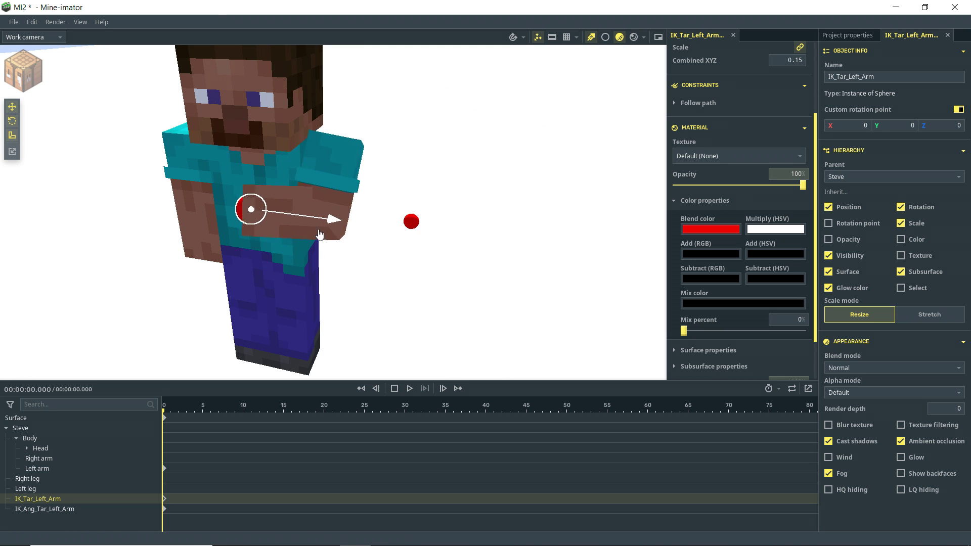
{"action": "left_click_drag", "start_coordinate": [312, 238], "coordinate": [350, 244]}
{"action": "left_click_drag", "start_coordinate": [458, 195], "coordinate": [551, 178]}
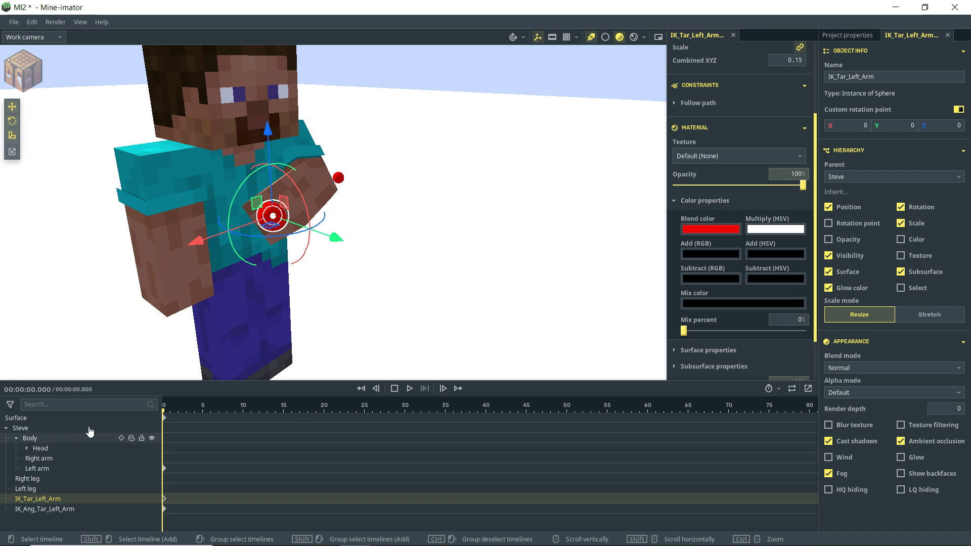
Rotate Steve's body at frame 0 to try how the left arm follows its IK target
{"action": "left_click", "coordinate": [31, 438]}
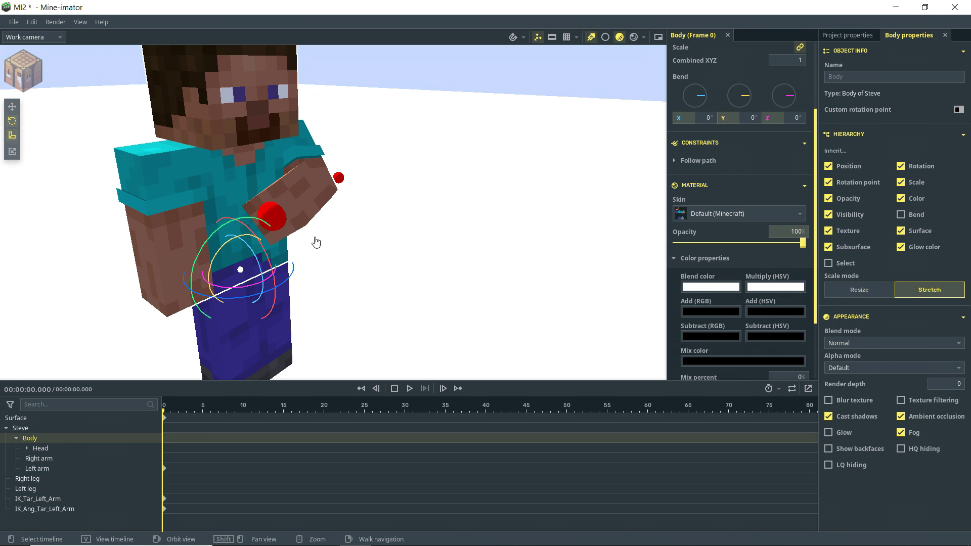
{"action": "left_click_drag", "start_coordinate": [257, 221], "coordinate": [397, 218]}
{"action": "right_click_drag", "start_coordinate": [398, 218], "coordinate": [359, 219]}
{"action": "left_click_drag", "start_coordinate": [362, 229], "coordinate": [405, 162]}
{"action": "scroll", "coordinate": [484, 137], "scroll_direction": "up", "scroll_amount": 4}
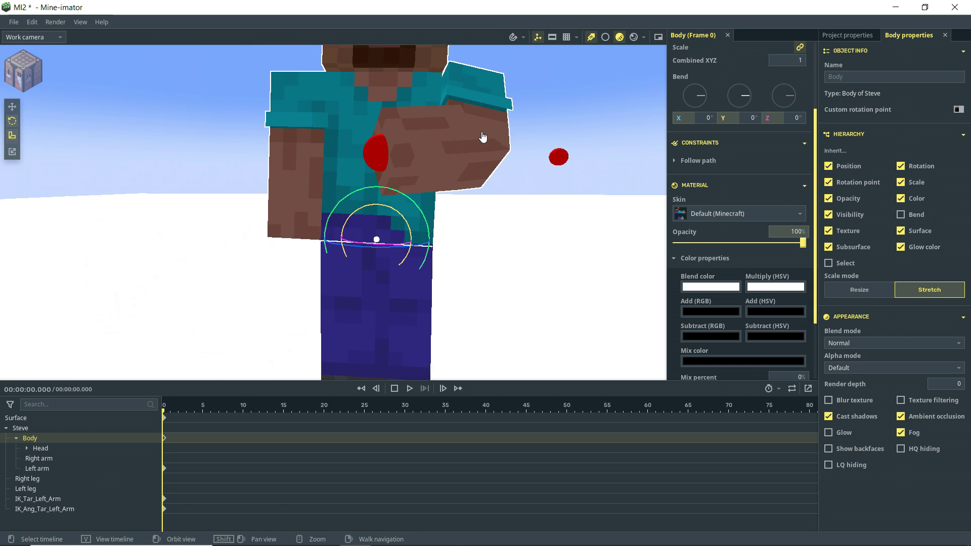
{"action": "scroll", "coordinate": [484, 137], "scroll_direction": "down", "scroll_amount": 3}
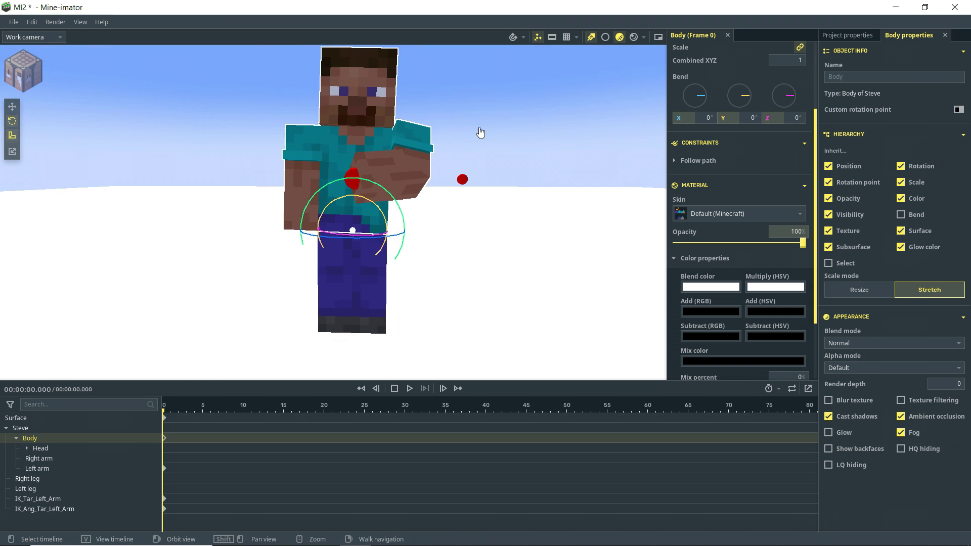
Examine Steve's left and right legs and their inverse kinematics settings
{"action": "left_click", "coordinate": [374, 321]}
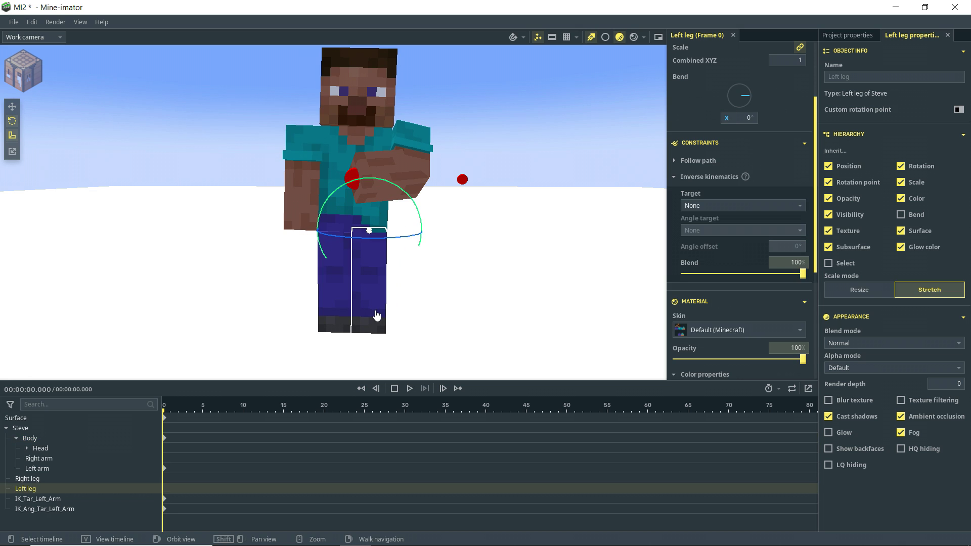
{"action": "left_click", "coordinate": [345, 319]}
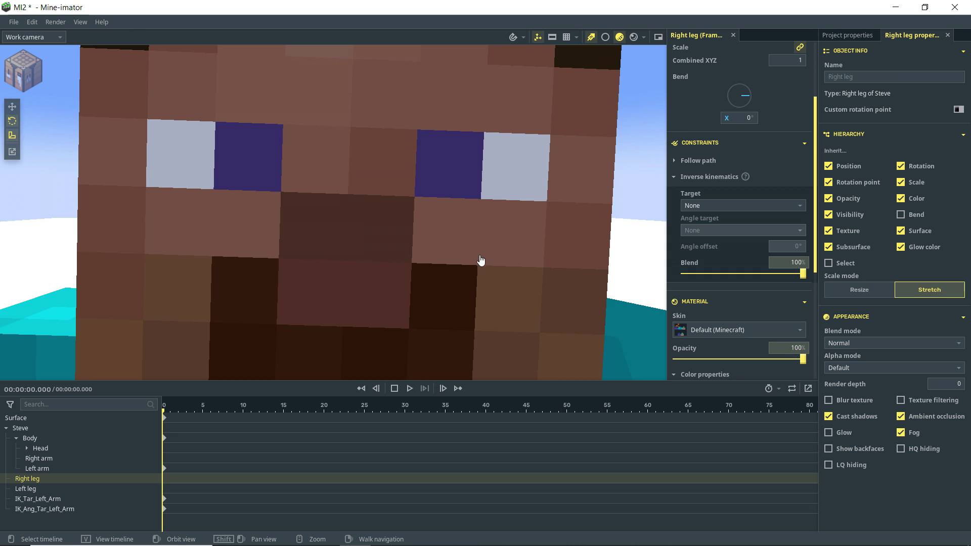
{"action": "right_click_drag", "start_coordinate": [481, 261], "coordinate": [484, 254]}
{"action": "key", "text": "s"}
{"action": "key", "text": "w"}
{"action": "key", "text": "q"}
{"action": "key", "text": "d"}
{"action": "key", "text": "a"}
{"action": "key", "text": "a"}
{"action": "key", "text": "w"}
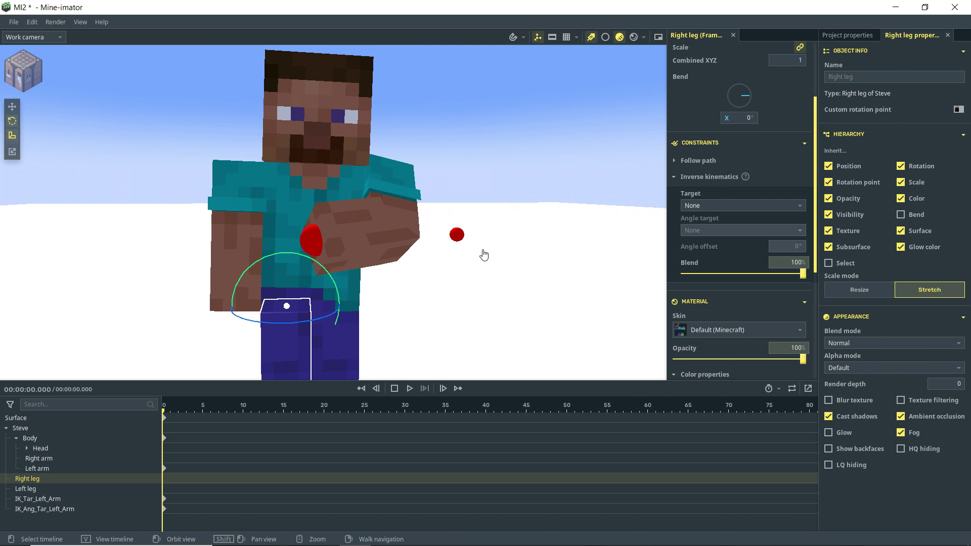
Shift the IK_Tar_Left_Arm sphere sideways along its X axis, toward Steve's left elbow
{"action": "left_click", "coordinate": [309, 245]}
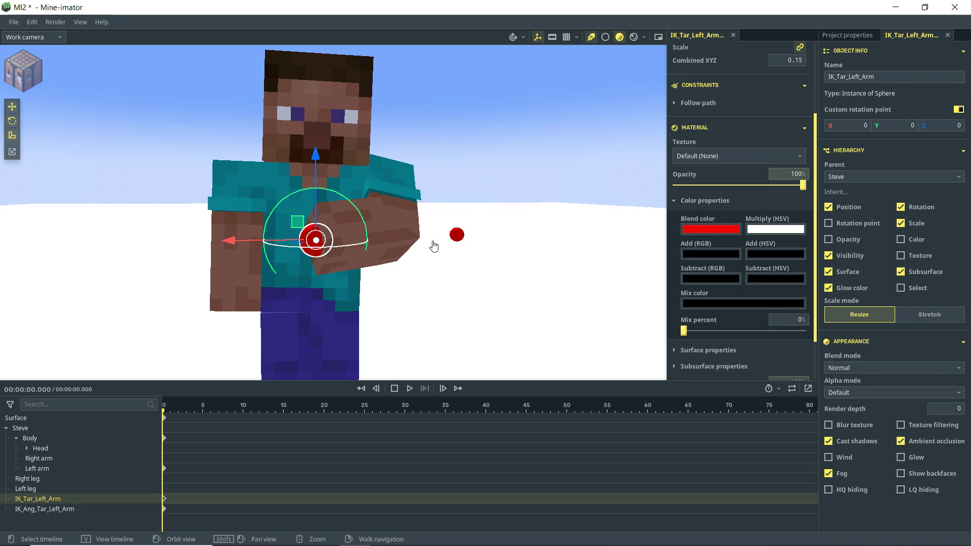
{"action": "left_click", "coordinate": [457, 234]}
{"action": "left_click", "coordinate": [315, 248]}
{"action": "middle_click_drag", "start_coordinate": [553, 268], "coordinate": [553, 243], "text": "shift"}
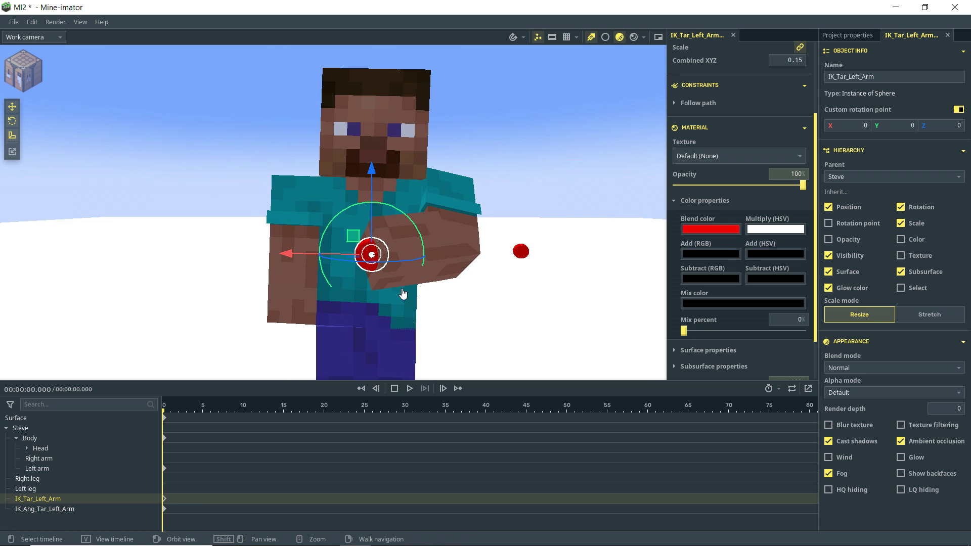
{"action": "left_click_drag", "start_coordinate": [295, 257], "coordinate": [328, 260]}
Lower the IK_Ang_Tar_Left_Arm sphere and bring it inward, to just below Steve's left elbow
{"action": "left_click", "coordinate": [521, 252]}
{"action": "left_click_drag", "start_coordinate": [521, 158], "coordinate": [520, 221]}
{"action": "left_click_drag", "start_coordinate": [435, 287], "coordinate": [398, 286]}
{"action": "middle_click_drag", "start_coordinate": [578, 246], "coordinate": [586, 221]}
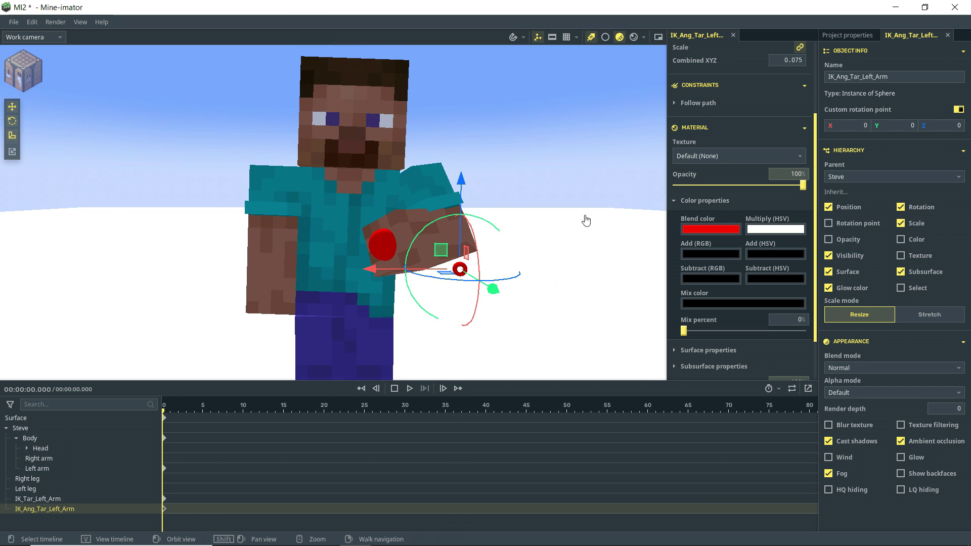
Enable LQ hiding for the IK_Tar_Left_Arm sphere and compare it in render and shaded modes
{"action": "left_click", "coordinate": [382, 253]}
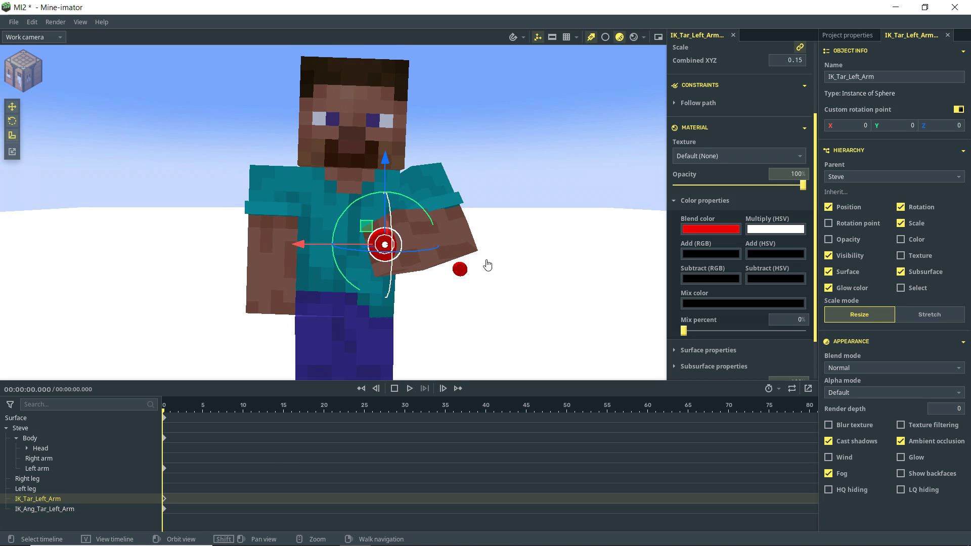
{"action": "left_click", "coordinate": [936, 346]}
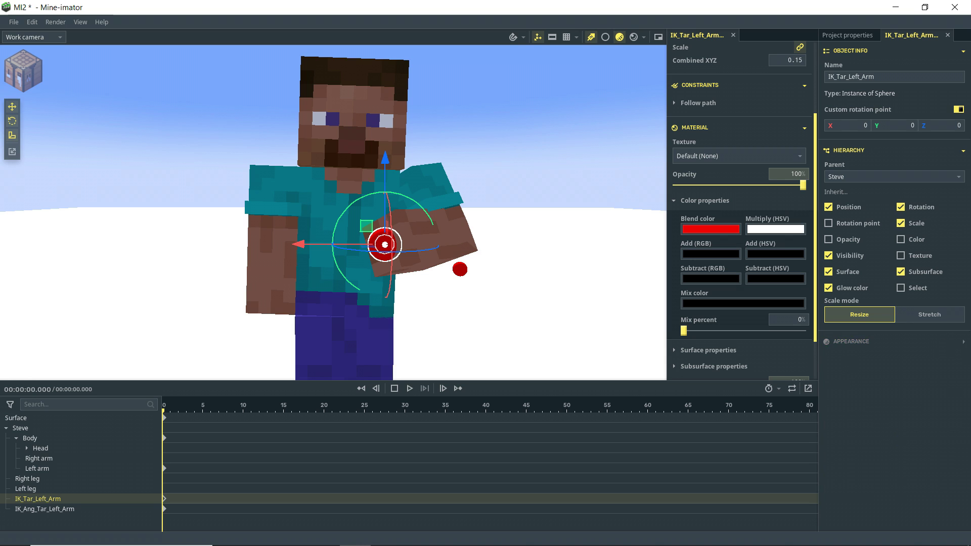
{"action": "left_click", "coordinate": [959, 343]}
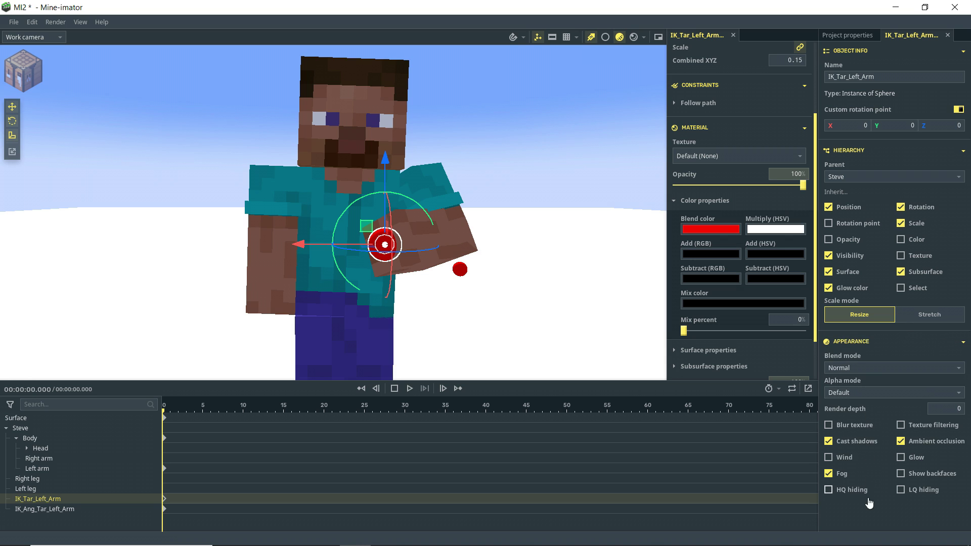
{"action": "left_click", "coordinate": [923, 496]}
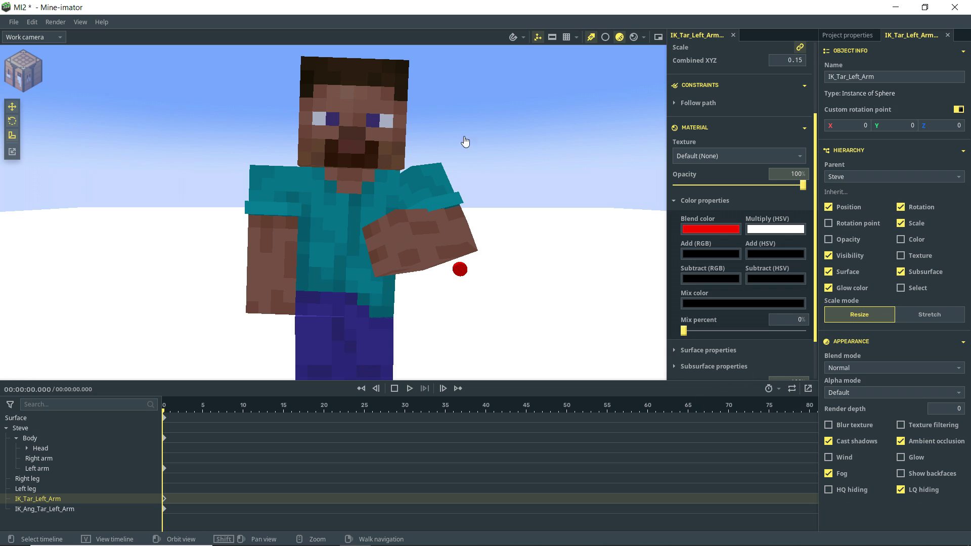
{"action": "left_click", "coordinate": [634, 38]}
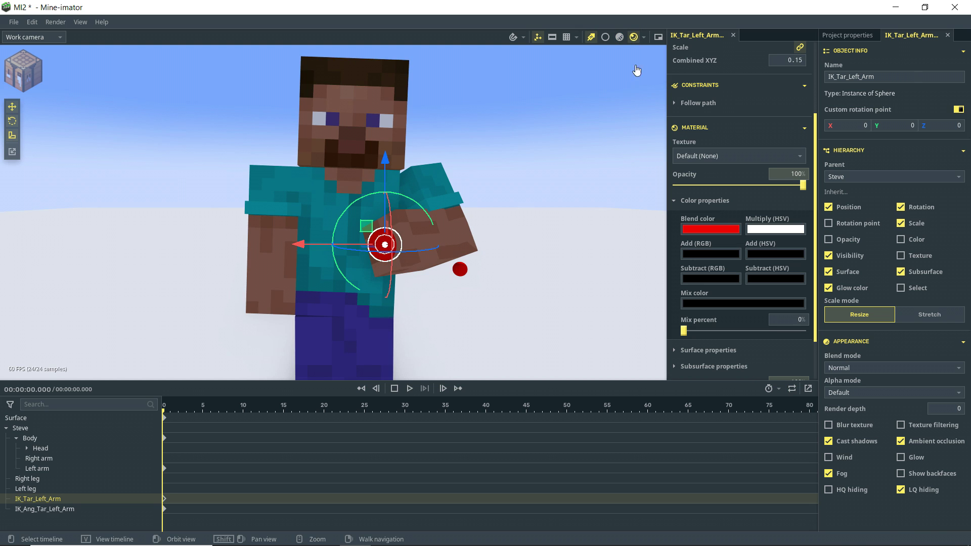
{"action": "left_click", "coordinate": [620, 37]}
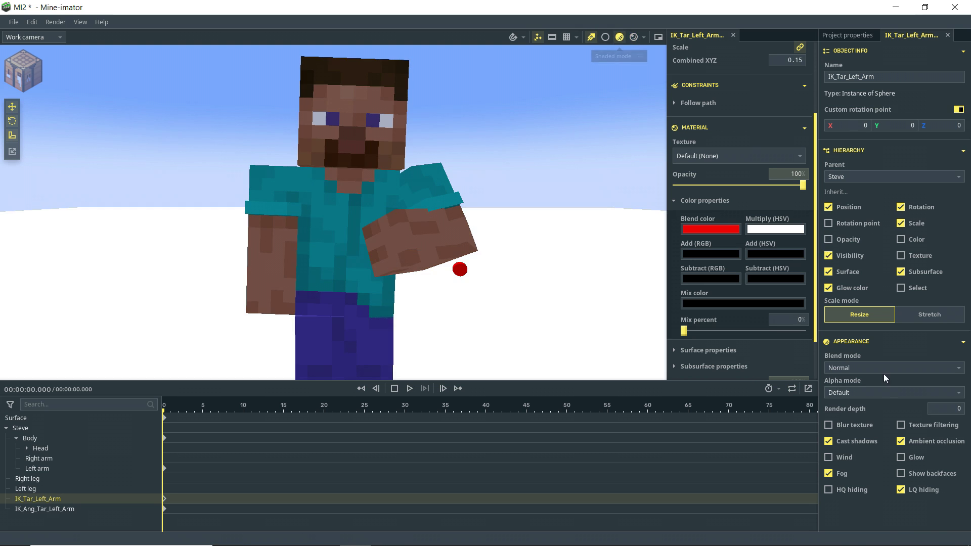
Replace LQ hiding with HQ hiding on the IK_Tar_Left_Arm sphere and check it in render mode
{"action": "left_click", "coordinate": [901, 490]}
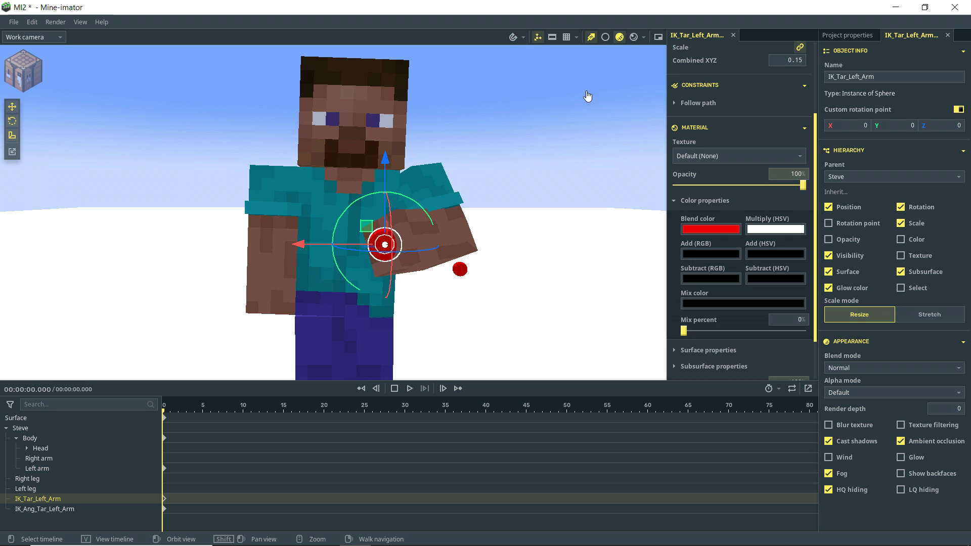
{"action": "left_click", "coordinate": [634, 38]}
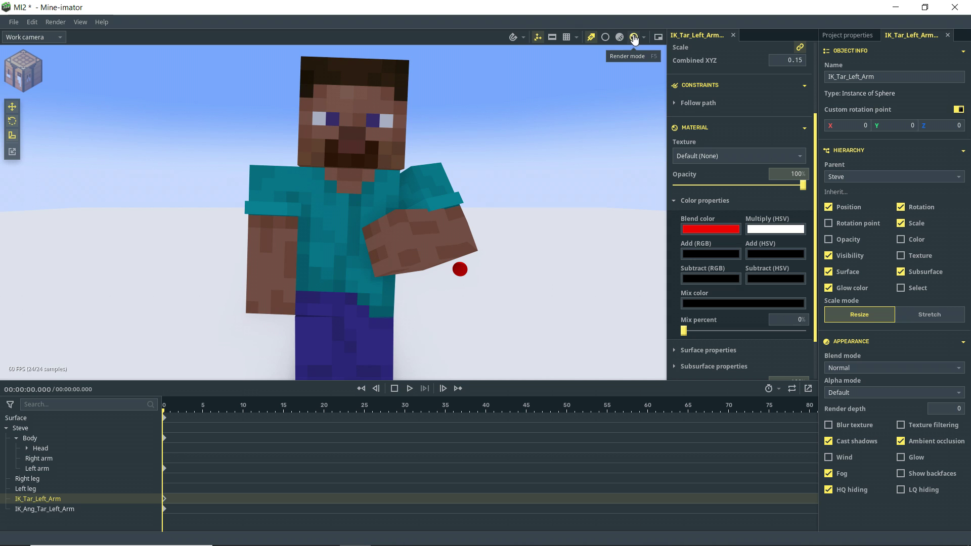
{"action": "left_click", "coordinate": [620, 39]}
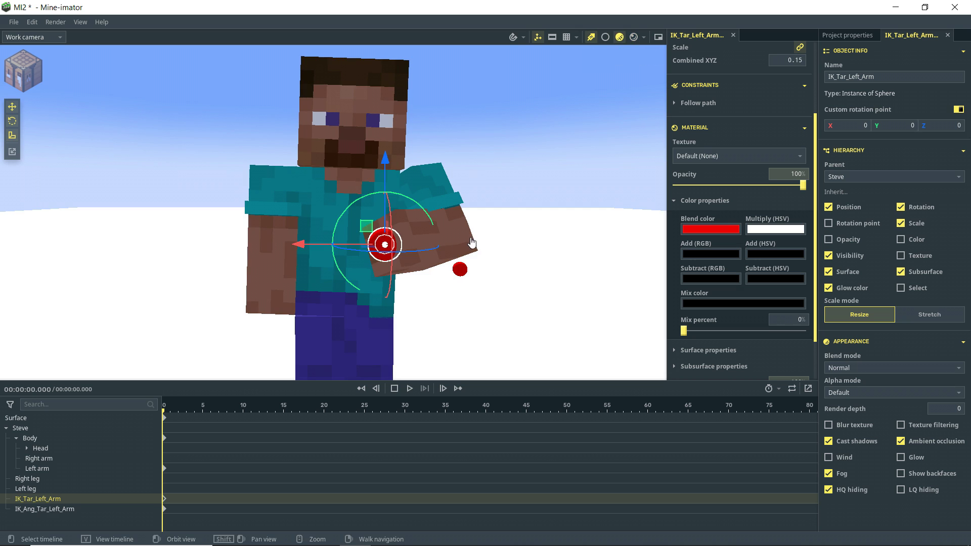
Enable HQ hiding for the IK_Ang_Tar_Left_Arm sphere as well, then reselect IK_Tar_Left_Arm
{"action": "left_click", "coordinate": [460, 269]}
{"action": "left_click", "coordinate": [850, 491]}
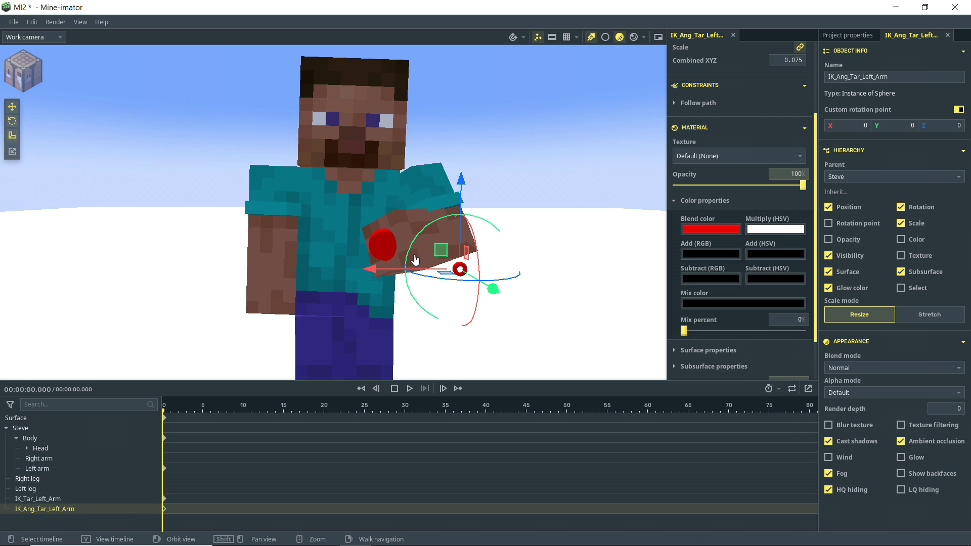
{"action": "left_click", "coordinate": [385, 244]}
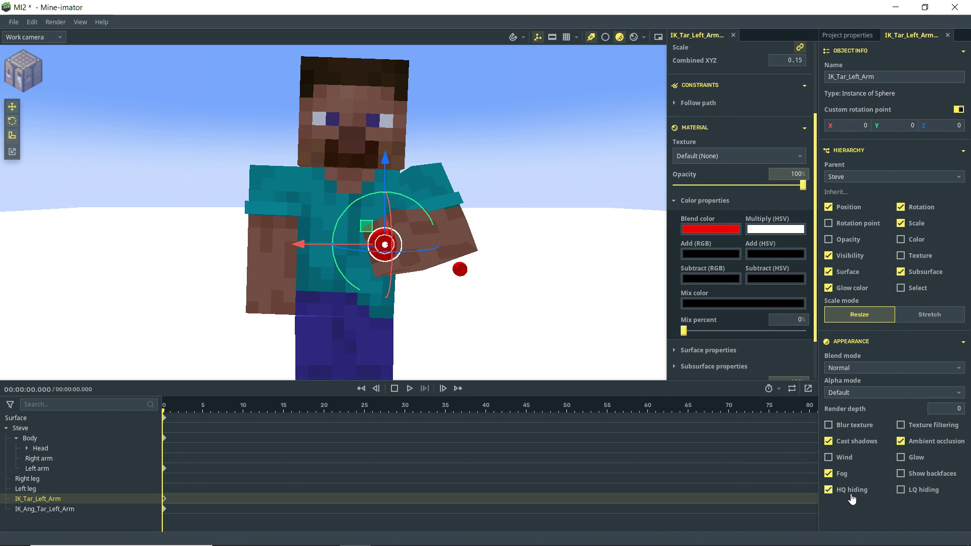
Preview Steve in render mode to check the hiding of both IK spheres, then return to shaded mode
{"action": "left_click", "coordinate": [635, 38]}
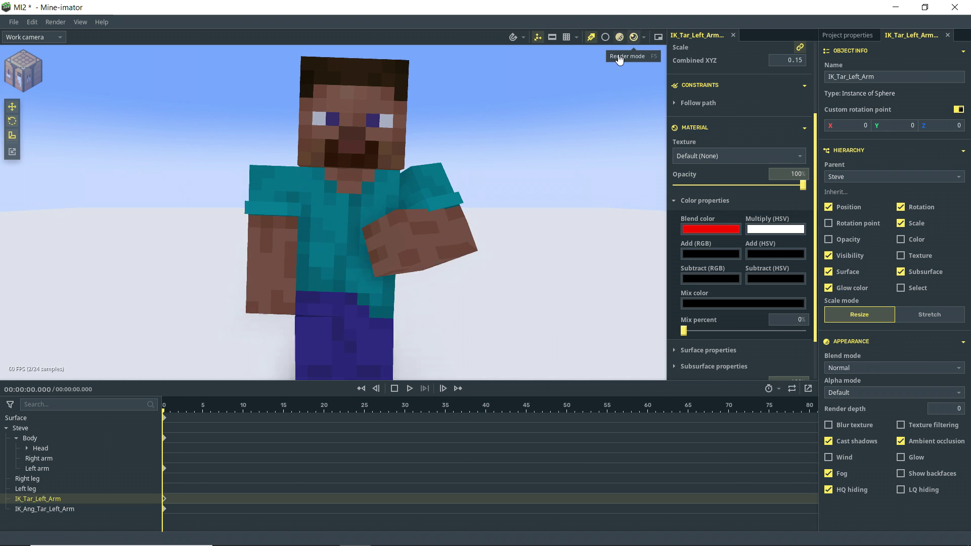
{"action": "mouse_move", "coordinate": [569, 225]}
{"action": "left_mouse_down"}
{"action": "mouse_move", "coordinate": [509, 213]}
{"action": "mouse_move", "coordinate": [557, 230]}
{"action": "left_mouse_up"}
{"action": "right_click_drag", "start_coordinate": [556, 230], "coordinate": [520, 257]}
{"action": "scroll", "coordinate": [555, 228], "scroll_direction": "down", "scroll_amount": 2}
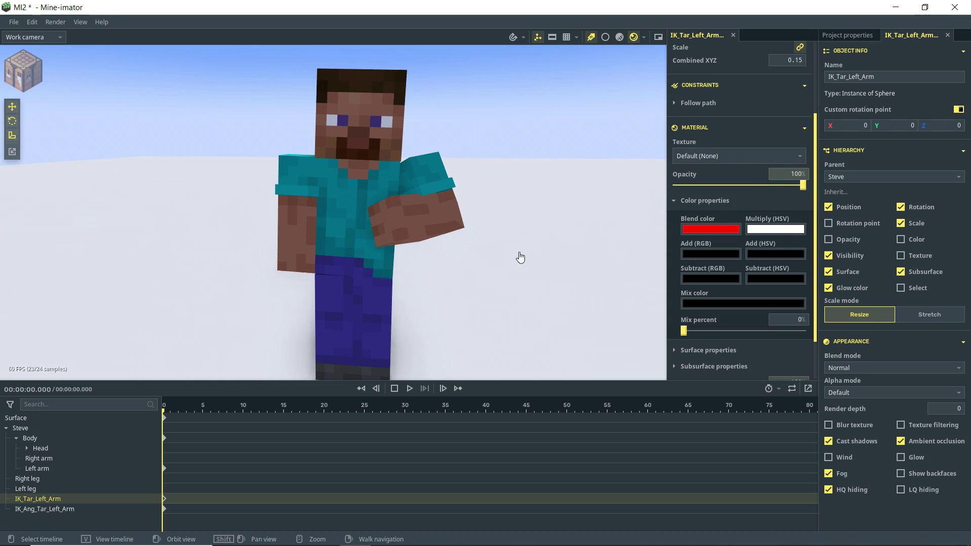
{"action": "key", "text": "F5"}
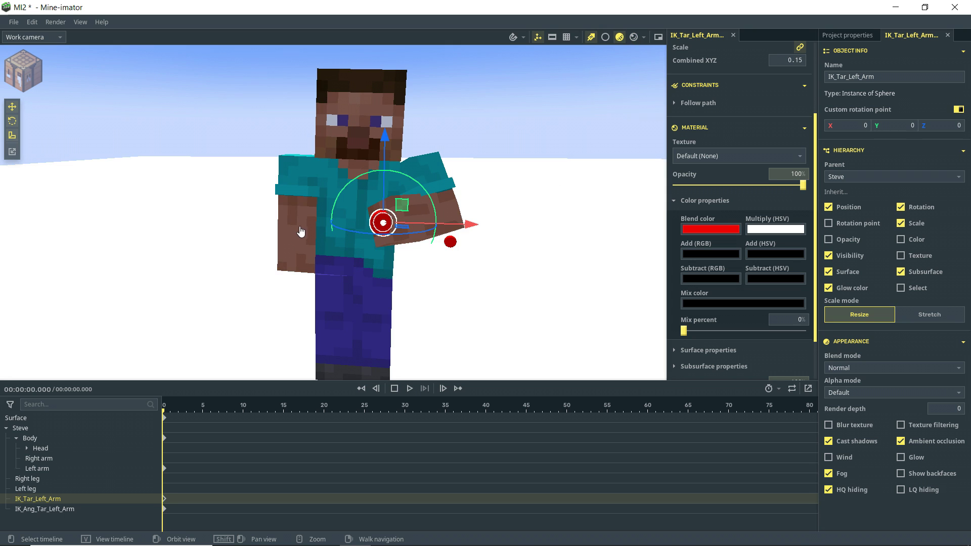
{"action": "left_click", "coordinate": [450, 242]}
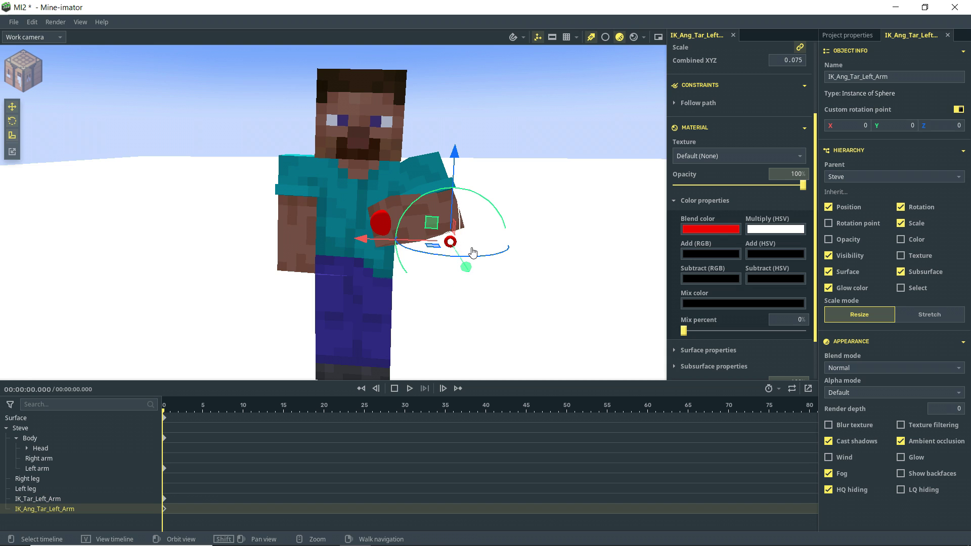
{"action": "left_click", "coordinate": [685, 108]}
{"action": "left_click", "coordinate": [719, 101]}
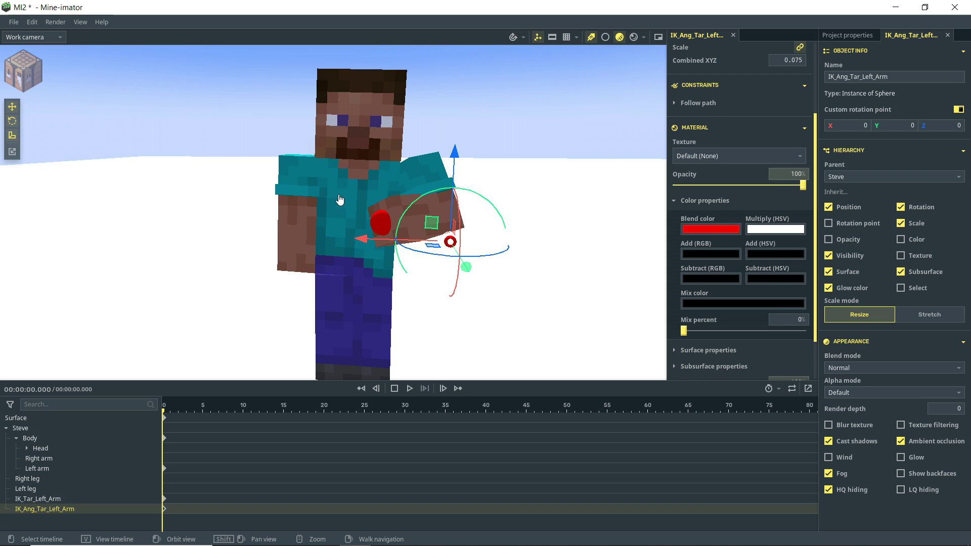
Search the character models for "squi" and add a Squid character to the scene beside Steve
{"action": "right_click_drag", "start_coordinate": [340, 201], "coordinate": [361, 163]}
{"action": "scroll", "coordinate": [361, 162], "scroll_direction": "down", "scroll_amount": 2}
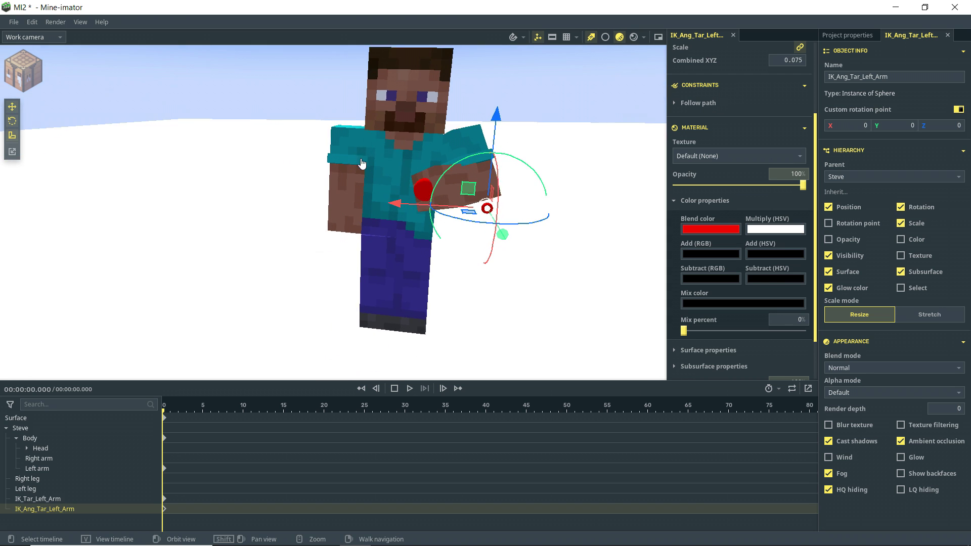
{"action": "left_click", "coordinate": [28, 84]}
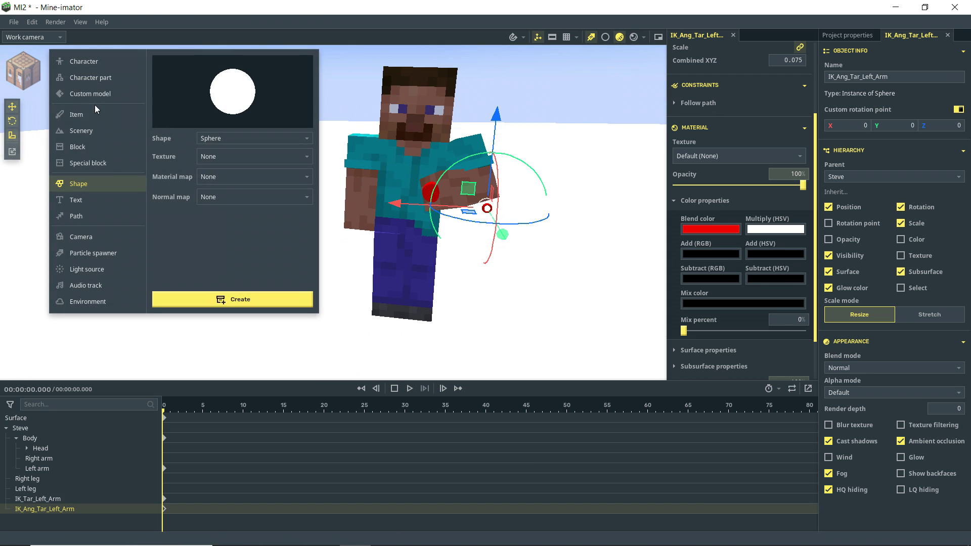
{"action": "left_click", "coordinate": [81, 61]}
{"action": "left_click", "coordinate": [267, 139]}
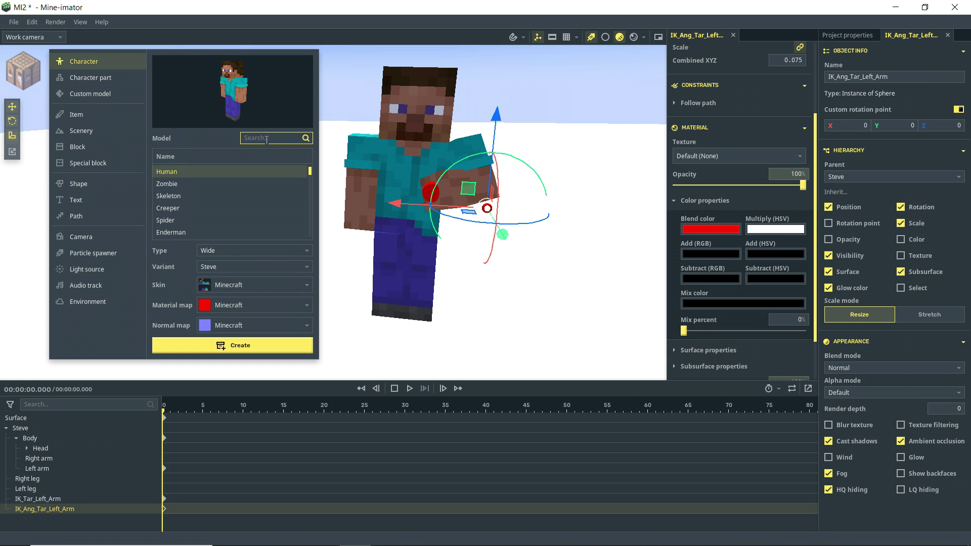
{"action": "type", "text": "squi"}
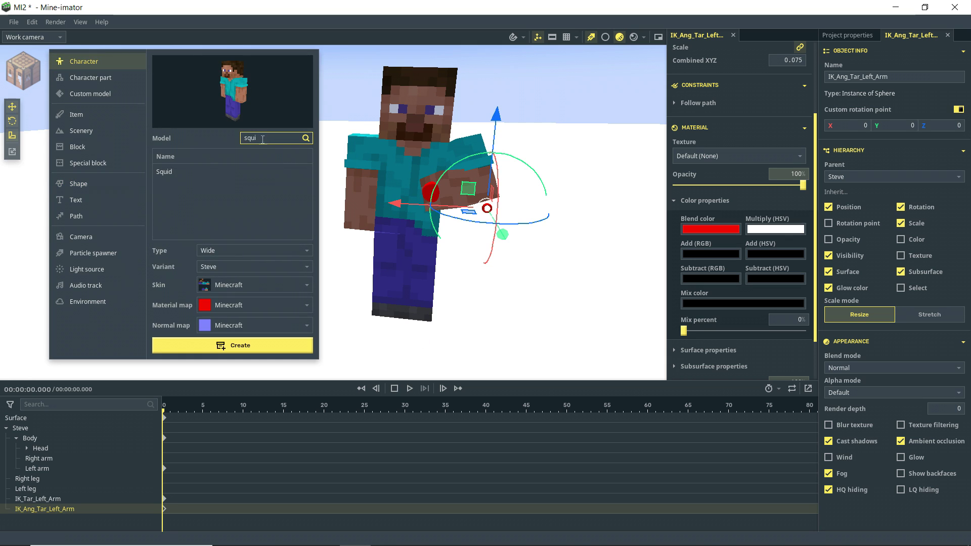
{"action": "left_click", "coordinate": [232, 172]}
{"action": "left_click", "coordinate": [256, 329]}
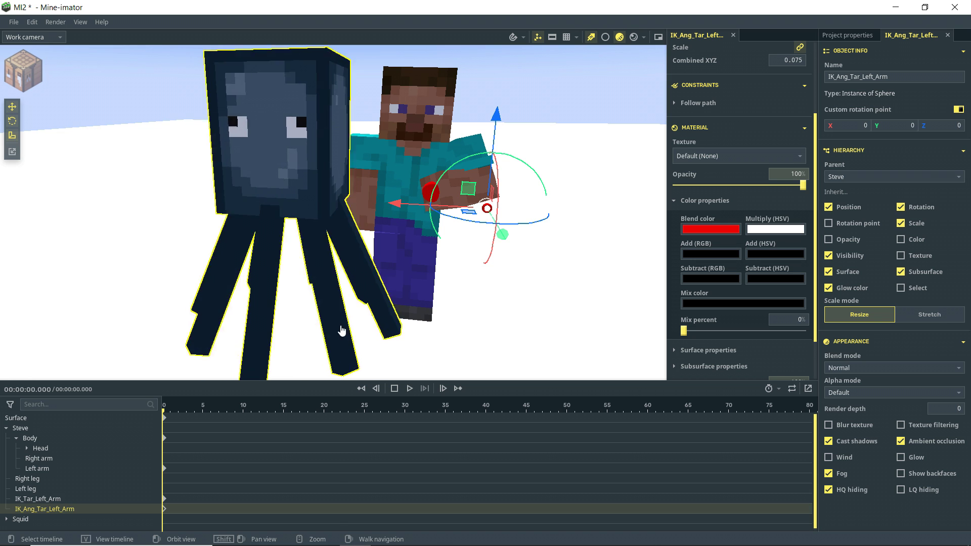
Select several of the squid's tentacles in turn and check their constraints for inverse kinematics options
{"action": "left_click", "coordinate": [213, 253]}
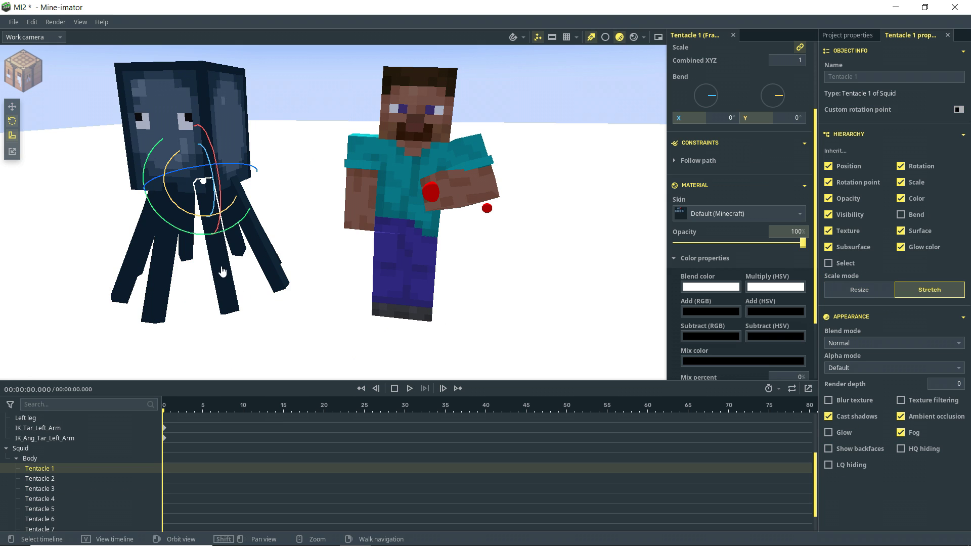
{"action": "left_click", "coordinate": [263, 256]}
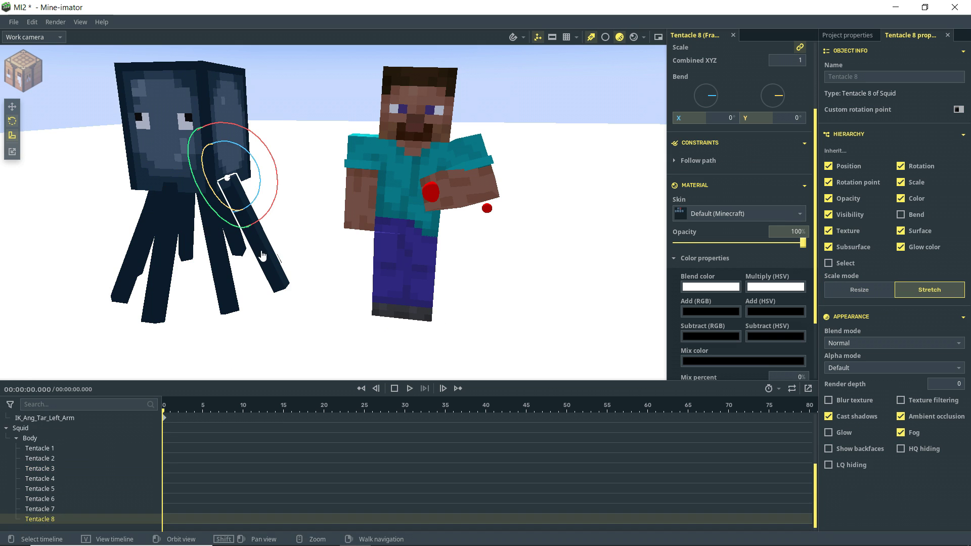
{"action": "left_click", "coordinate": [201, 259]}
{"action": "left_click", "coordinate": [168, 256]}
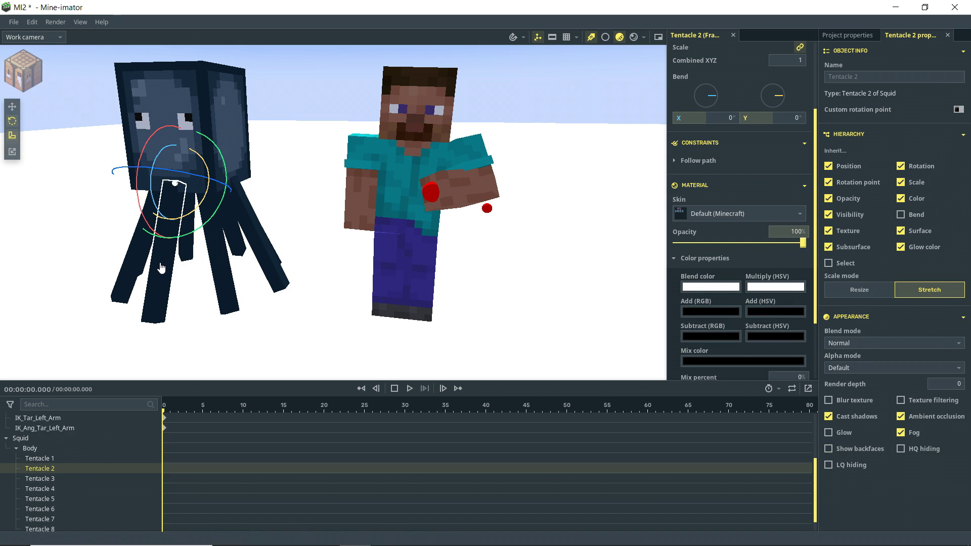
{"action": "left_click", "coordinate": [194, 272]}
{"action": "left_click", "coordinate": [238, 273]}
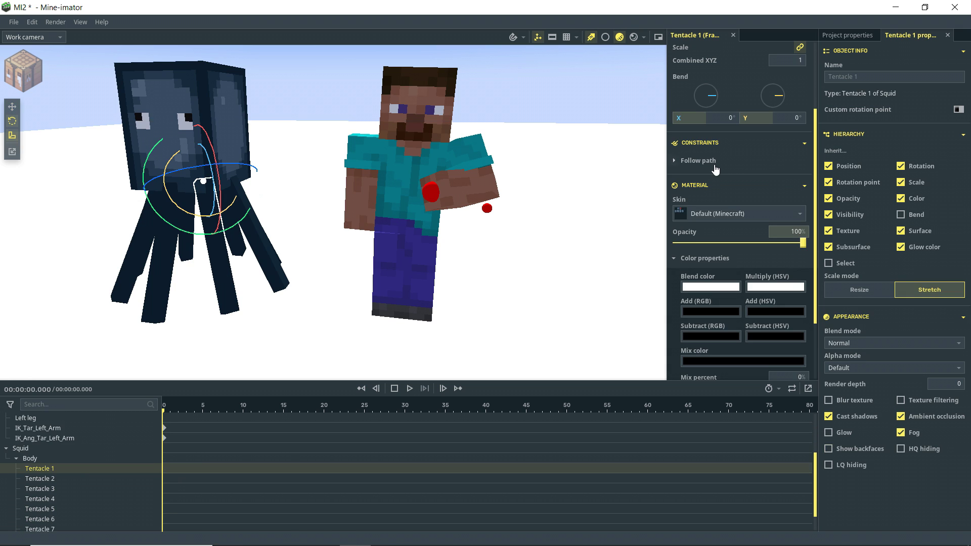
Clear the model search, add a Zombie character, and select its left arm to check its inverse kinematics settings
{"action": "left_click", "coordinate": [28, 69]}
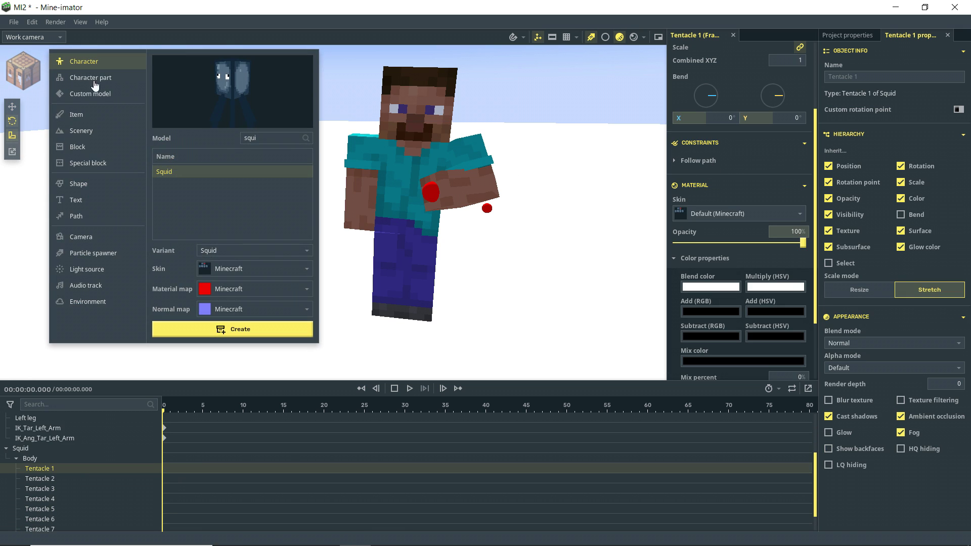
{"action": "left_click", "coordinate": [292, 138]}
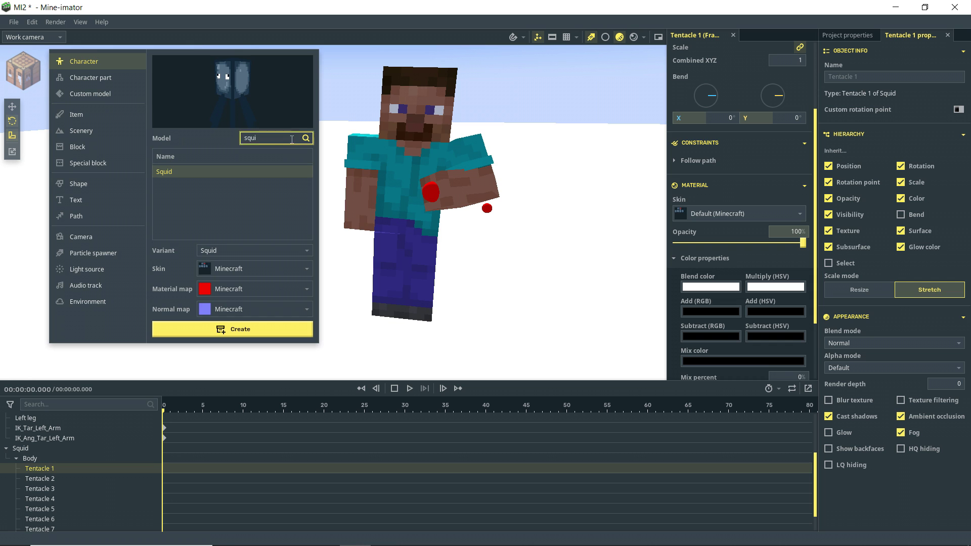
{"action": "key", "text": "BackSpace"}
{"action": "left_click", "coordinate": [202, 185]}
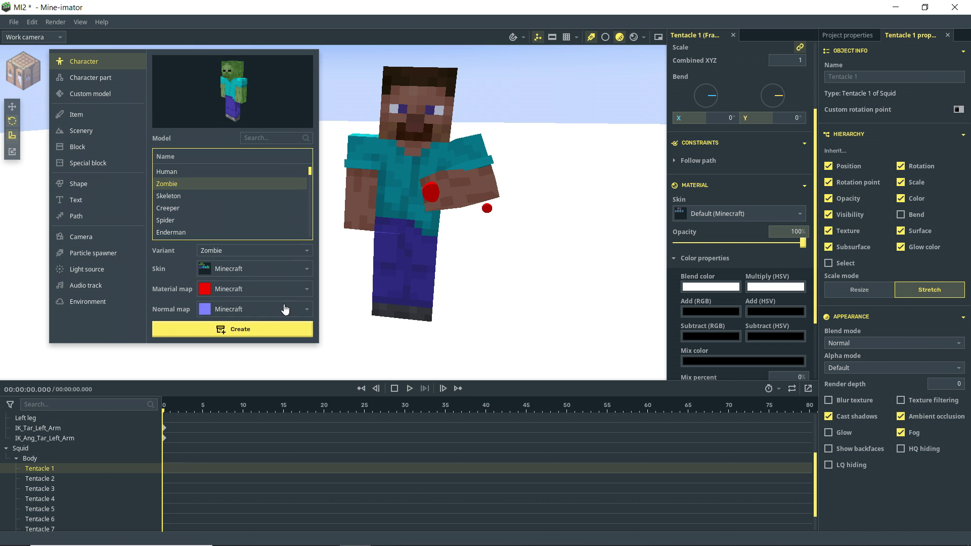
{"action": "left_click", "coordinate": [241, 329]}
{"action": "left_click", "coordinate": [374, 236]}
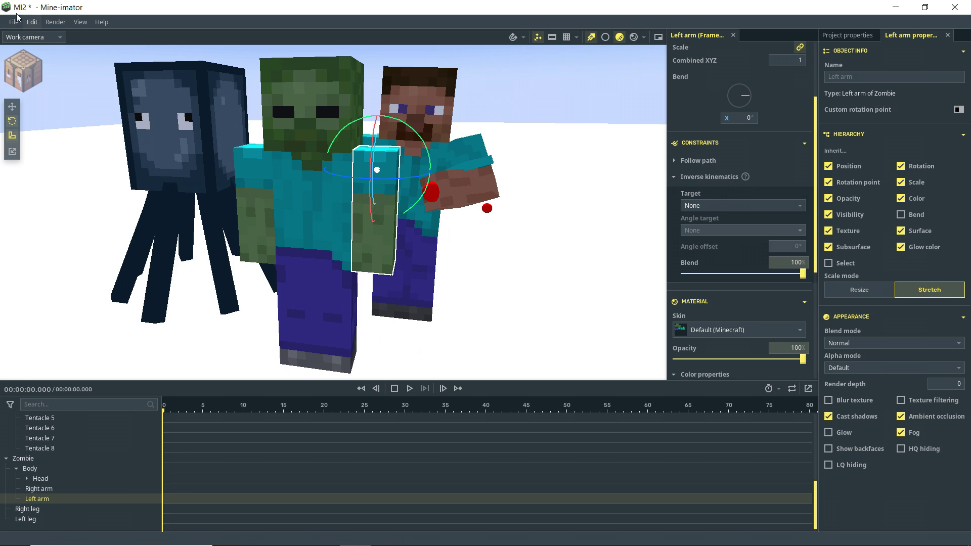
Add a Skeleton character and select its right and left arms to check their inverse kinematics settings
{"action": "left_click", "coordinate": [23, 71]}
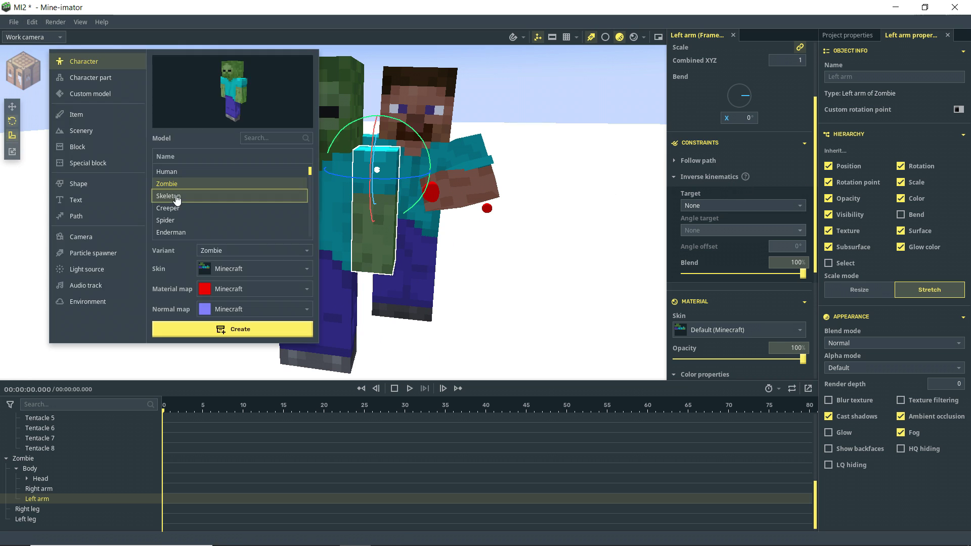
{"action": "left_click", "coordinate": [168, 196]}
{"action": "left_click", "coordinate": [228, 329]}
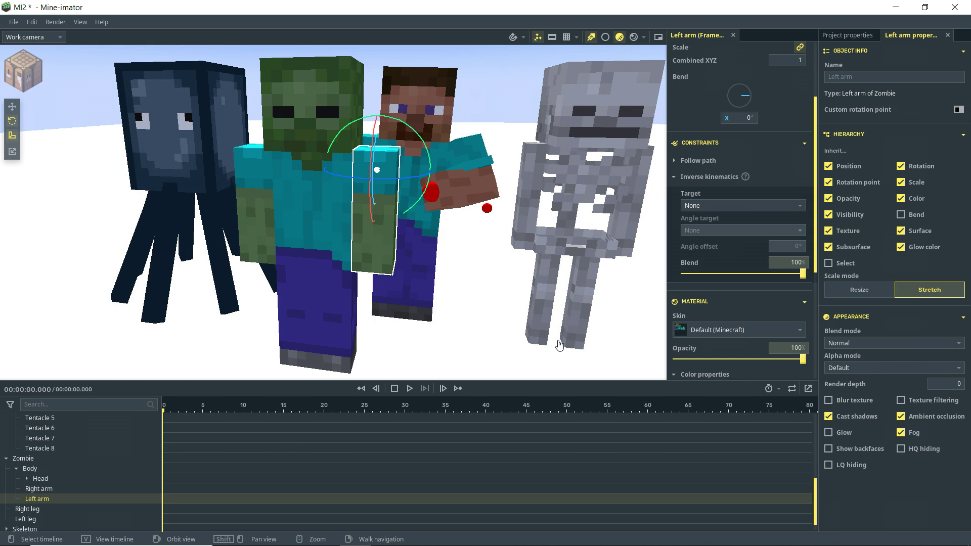
{"action": "left_click", "coordinate": [526, 204]}
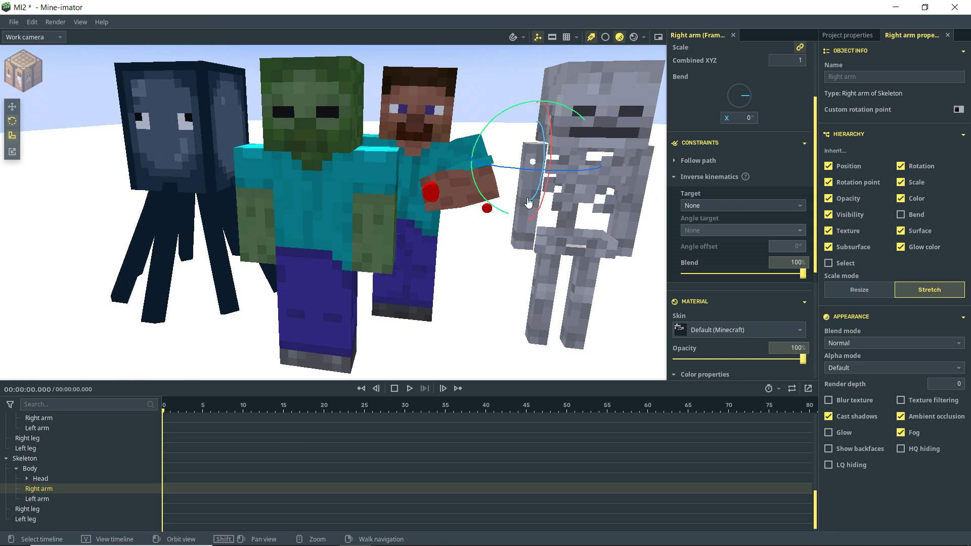
{"action": "left_click", "coordinate": [636, 207]}
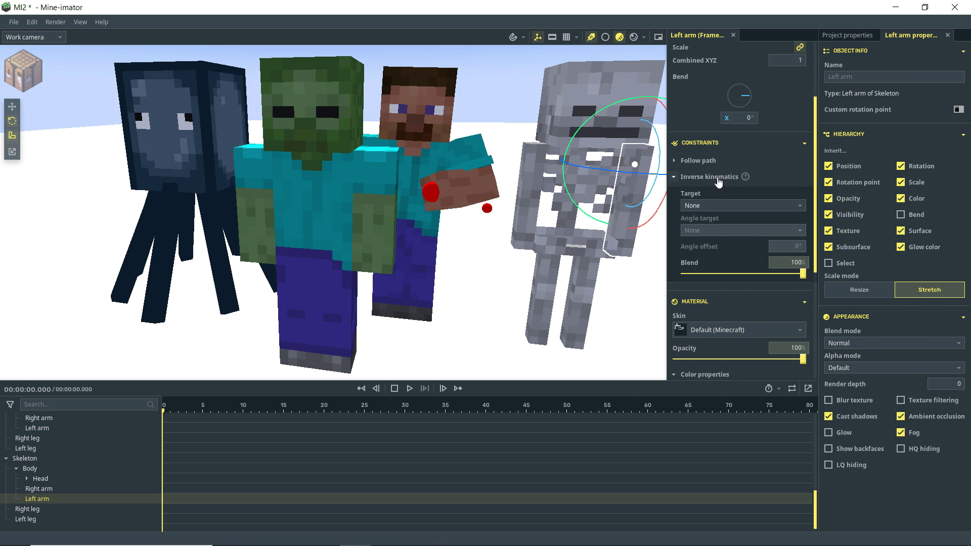
Add a Creeper character and select its two front feet and left back foot to check their inverse kinematics settings
{"action": "left_click", "coordinate": [23, 70]}
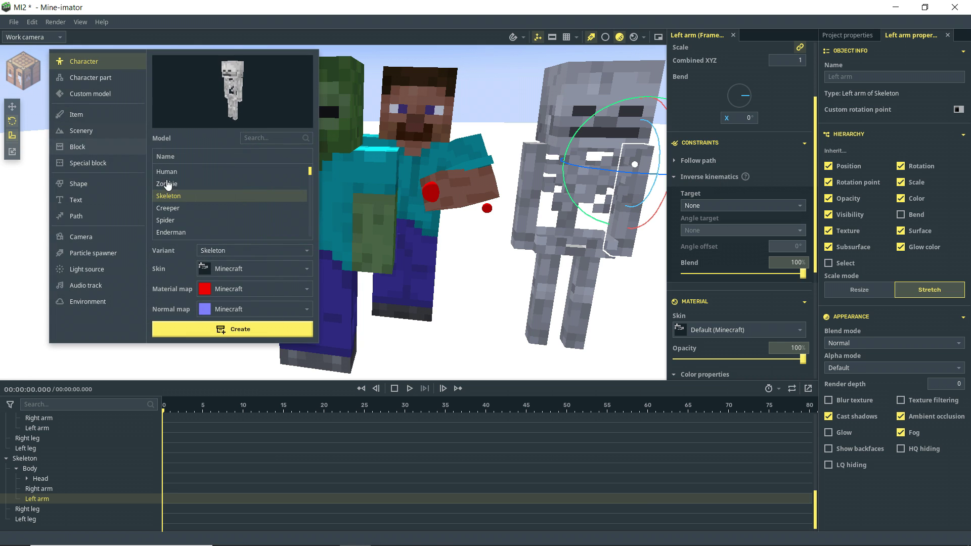
{"action": "left_click", "coordinate": [172, 209]}
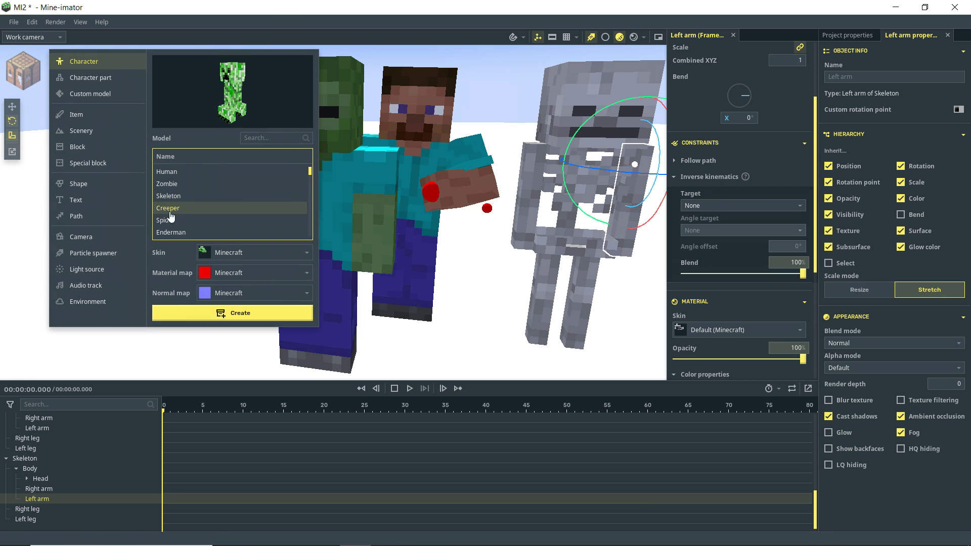
{"action": "left_click", "coordinate": [237, 313]}
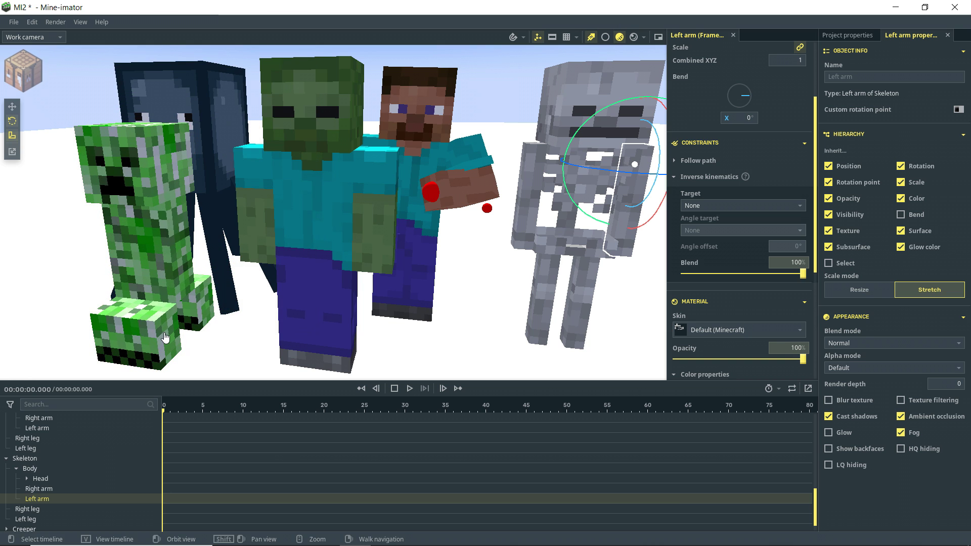
{"action": "left_click", "coordinate": [166, 336]}
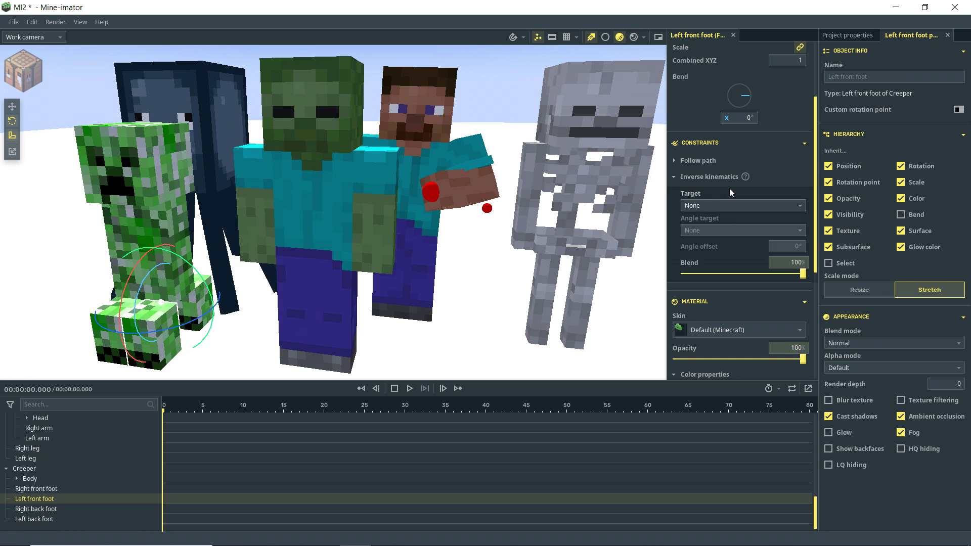
{"action": "left_click", "coordinate": [99, 346]}
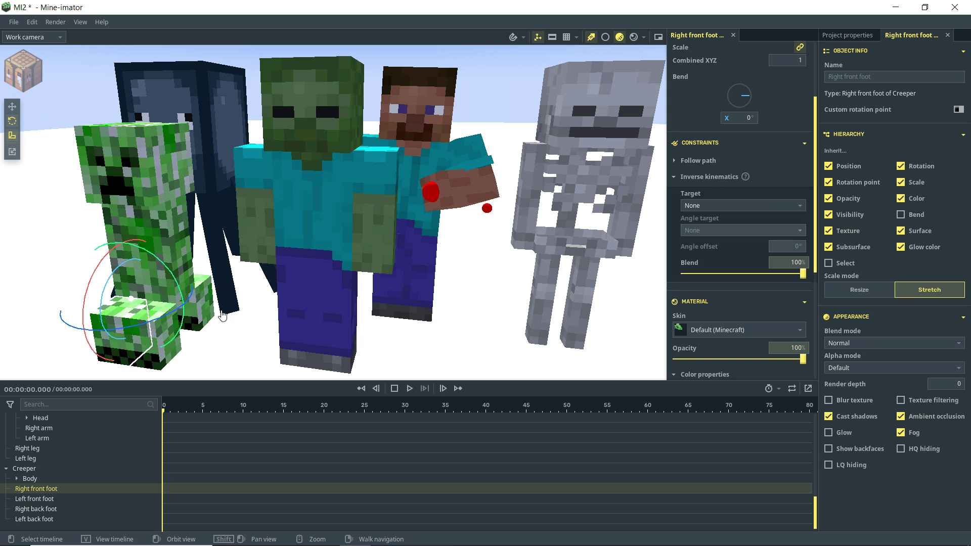
{"action": "left_click", "coordinate": [205, 309]}
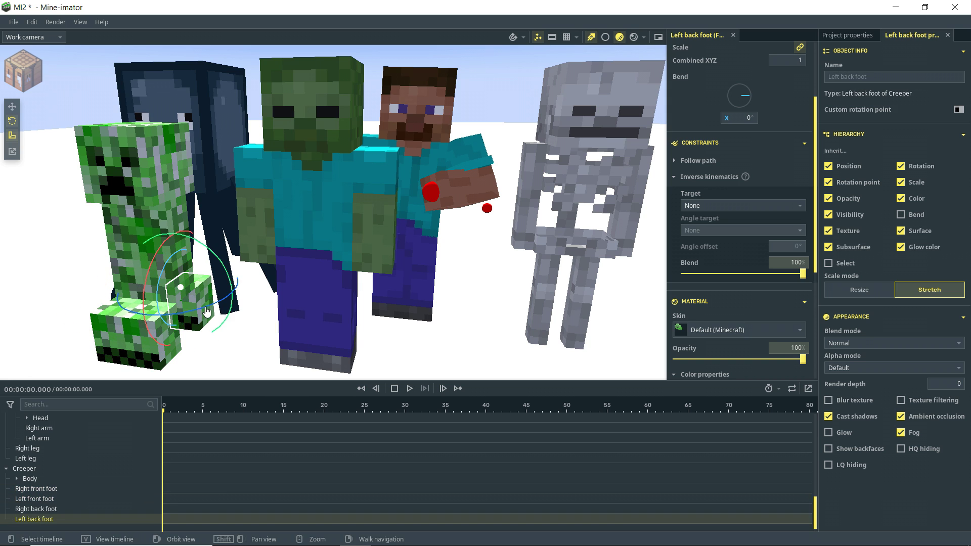
Add a Spider character and check the constraints of Leg 1 and Leg 8 for inverse kinematics options
{"action": "left_click", "coordinate": [23, 71]}
{"action": "left_click", "coordinate": [180, 220]}
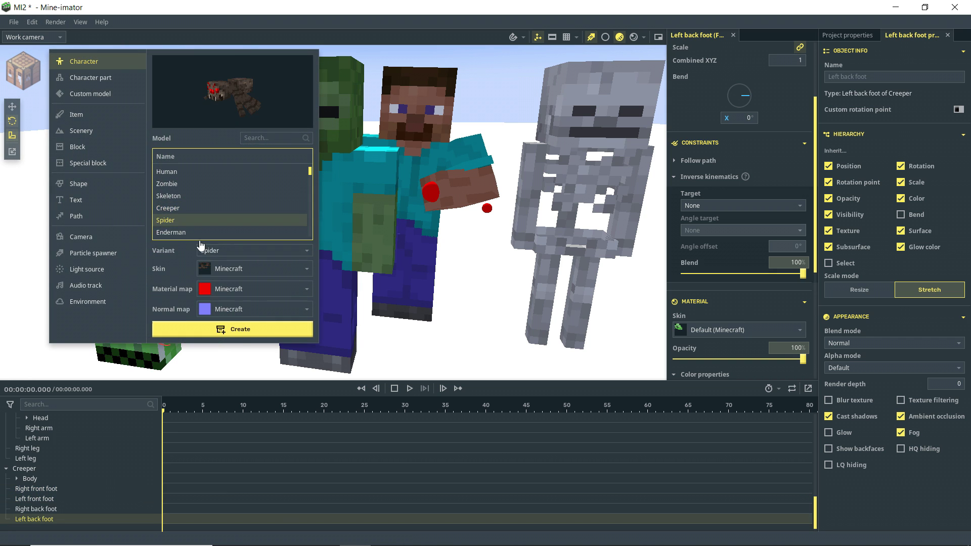
{"action": "left_click", "coordinate": [240, 329]}
{"action": "left_click", "coordinate": [466, 171]}
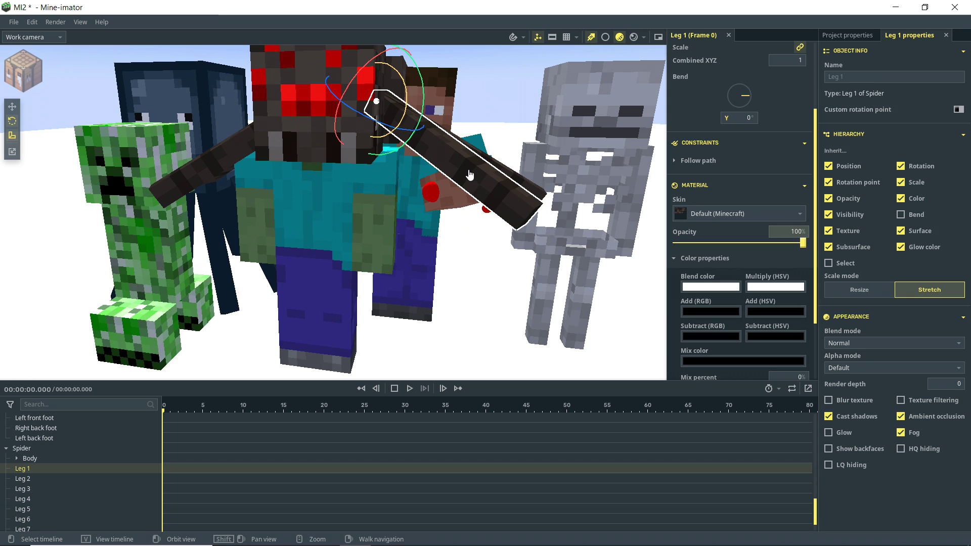
{"action": "left_click", "coordinate": [223, 158]}
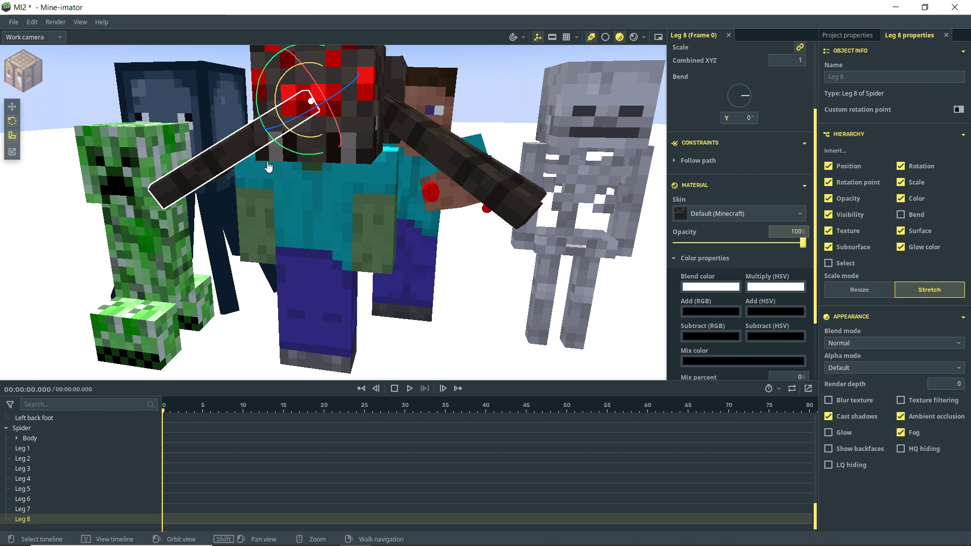
{"action": "left_click", "coordinate": [459, 166]}
{"action": "scroll", "coordinate": [462, 223], "scroll_direction": "down", "scroll_amount": 5}
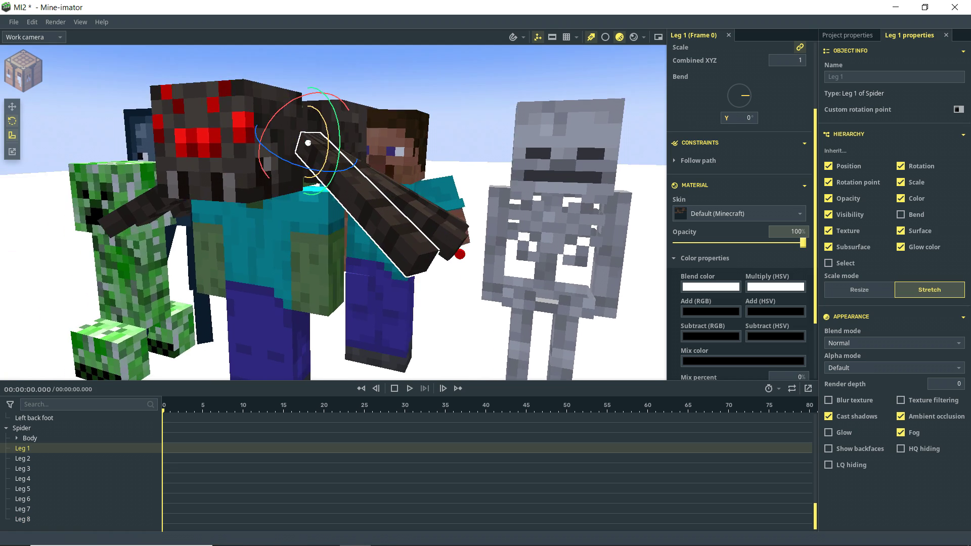
{"action": "right_click_drag", "start_coordinate": [459, 231], "coordinate": [428, 217]}
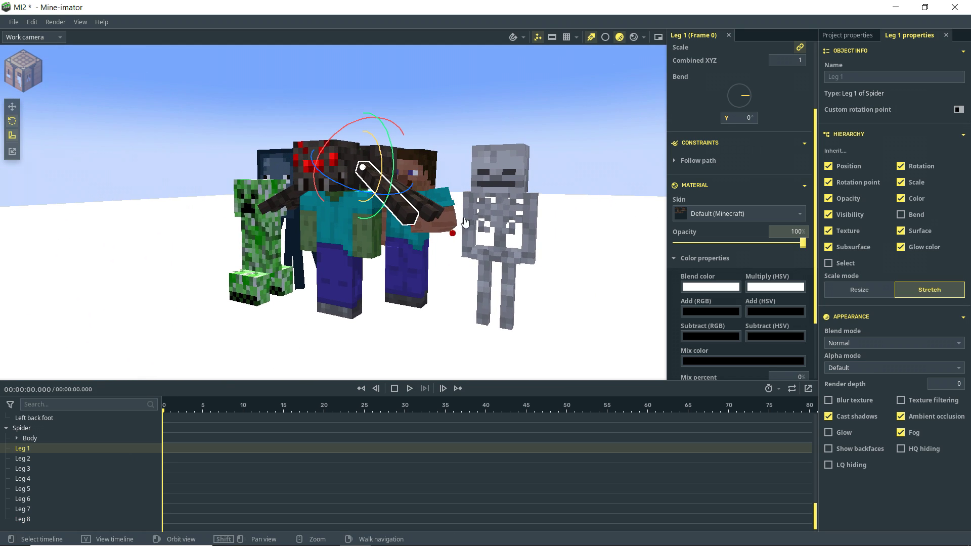
{"action": "left_click_drag", "start_coordinate": [464, 225], "coordinate": [506, 258]}
{"action": "middle_click_drag", "start_coordinate": [430, 217], "coordinate": [236, 256]}
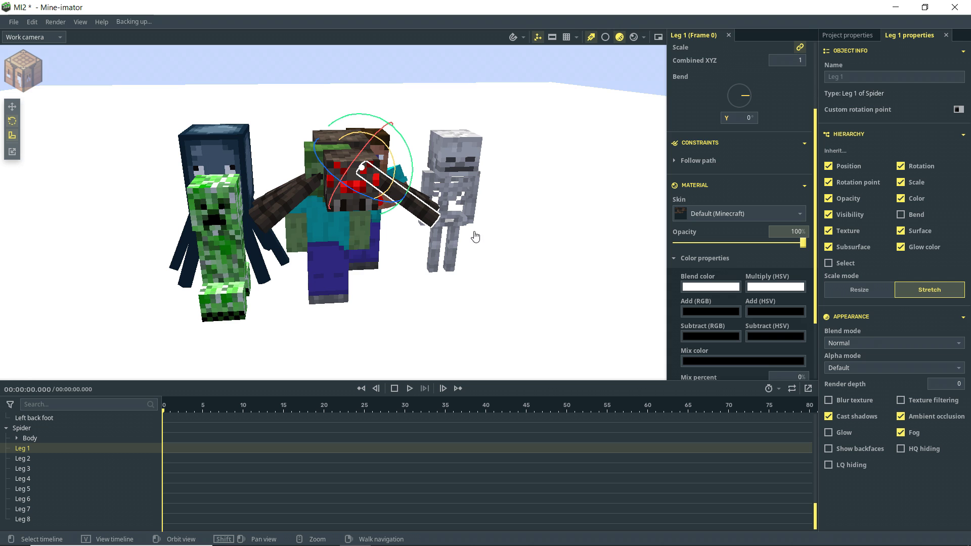
{"action": "left_click_drag", "start_coordinate": [489, 244], "coordinate": [504, 243], "text": "shift"}
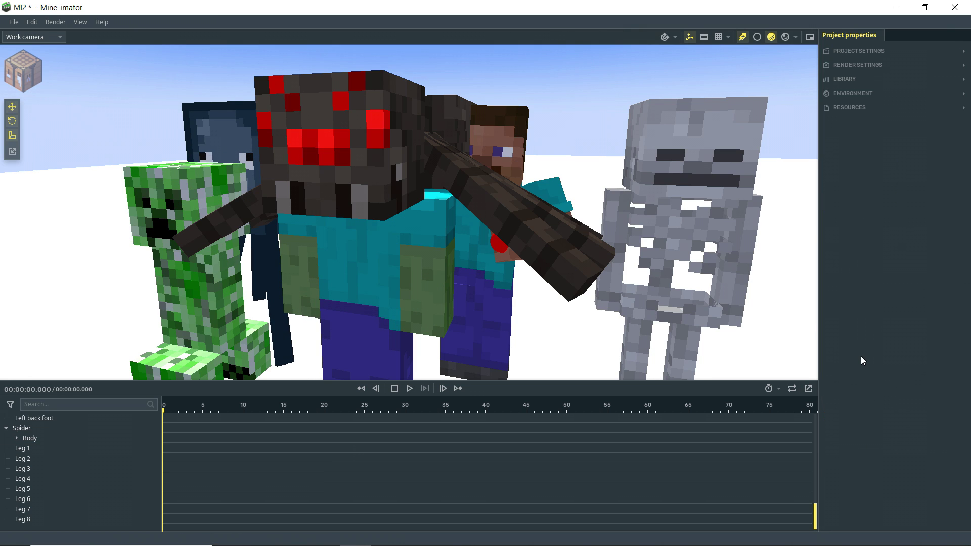